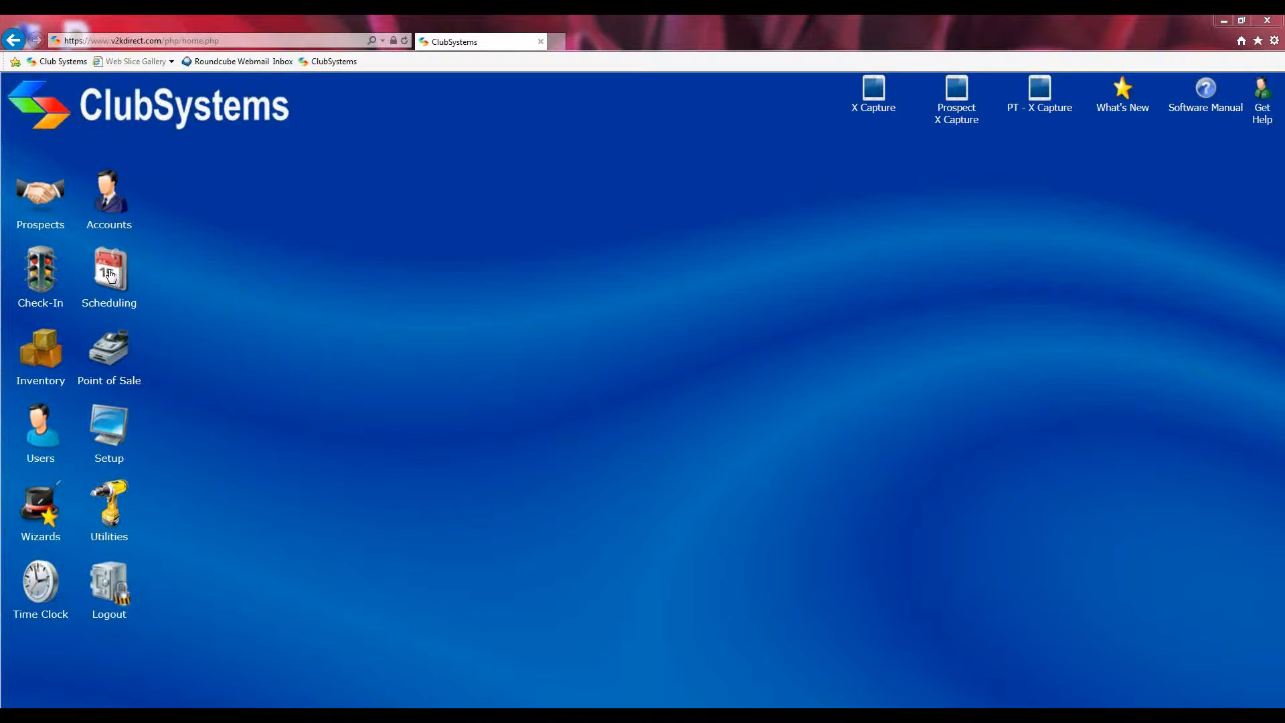
Step: Open the User Schedules day view for Wed May 11 2016, then return to the main ClubSystems tab
{"action": "left_click", "coordinate": [105, 273]}
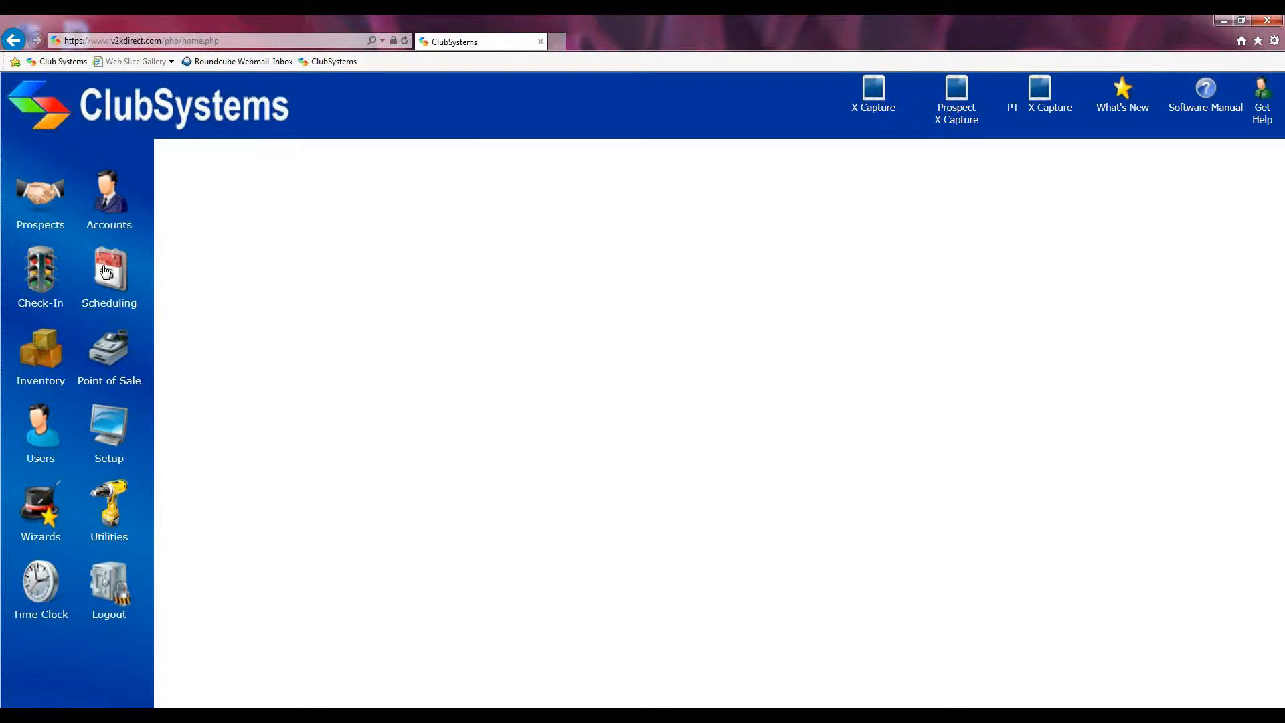
{"action": "left_click", "coordinate": [350, 308]}
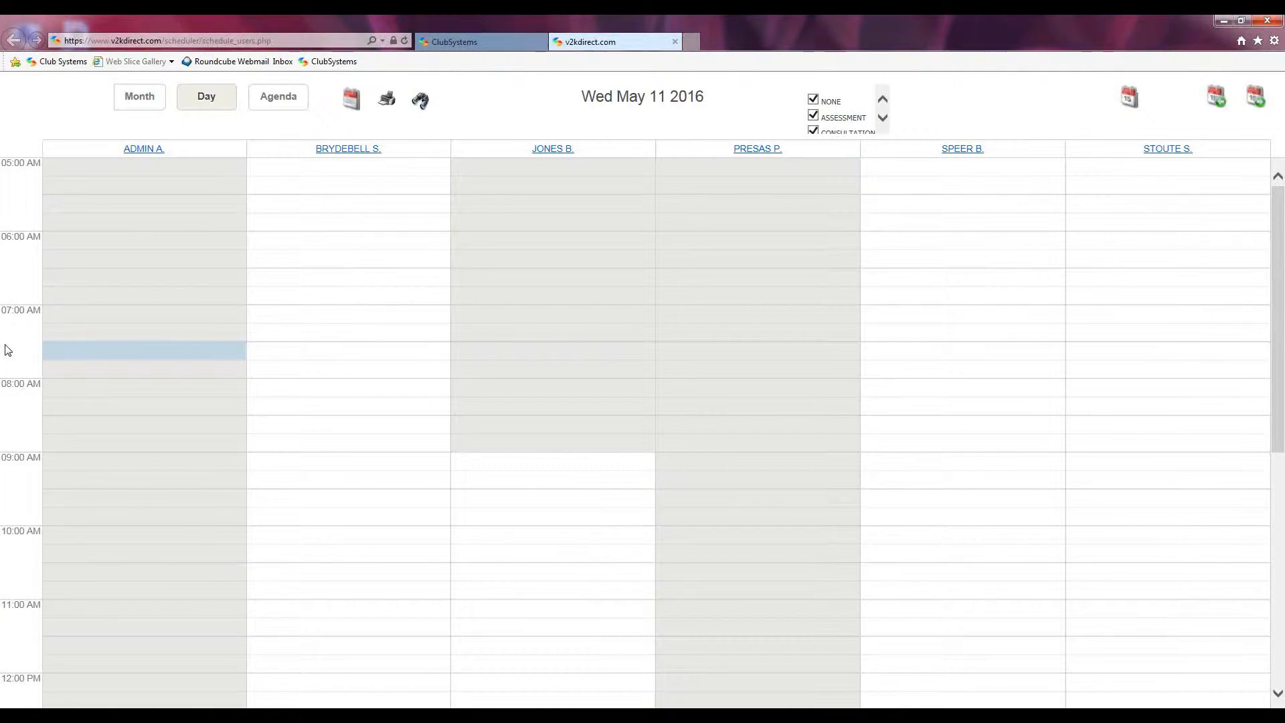
{"action": "left_click", "coordinate": [477, 50]}
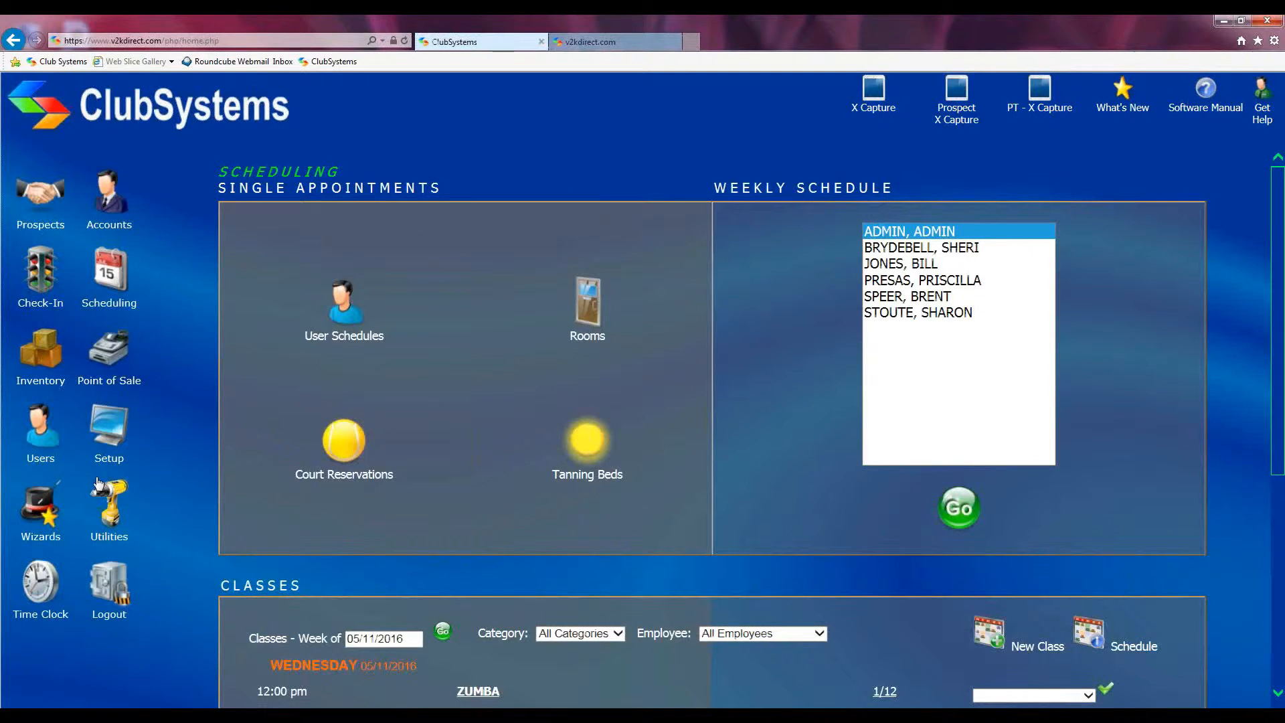
Step: Open the appointment types and rooms setup page in System Setup and start a New Type
{"action": "left_click", "coordinate": [112, 431]}
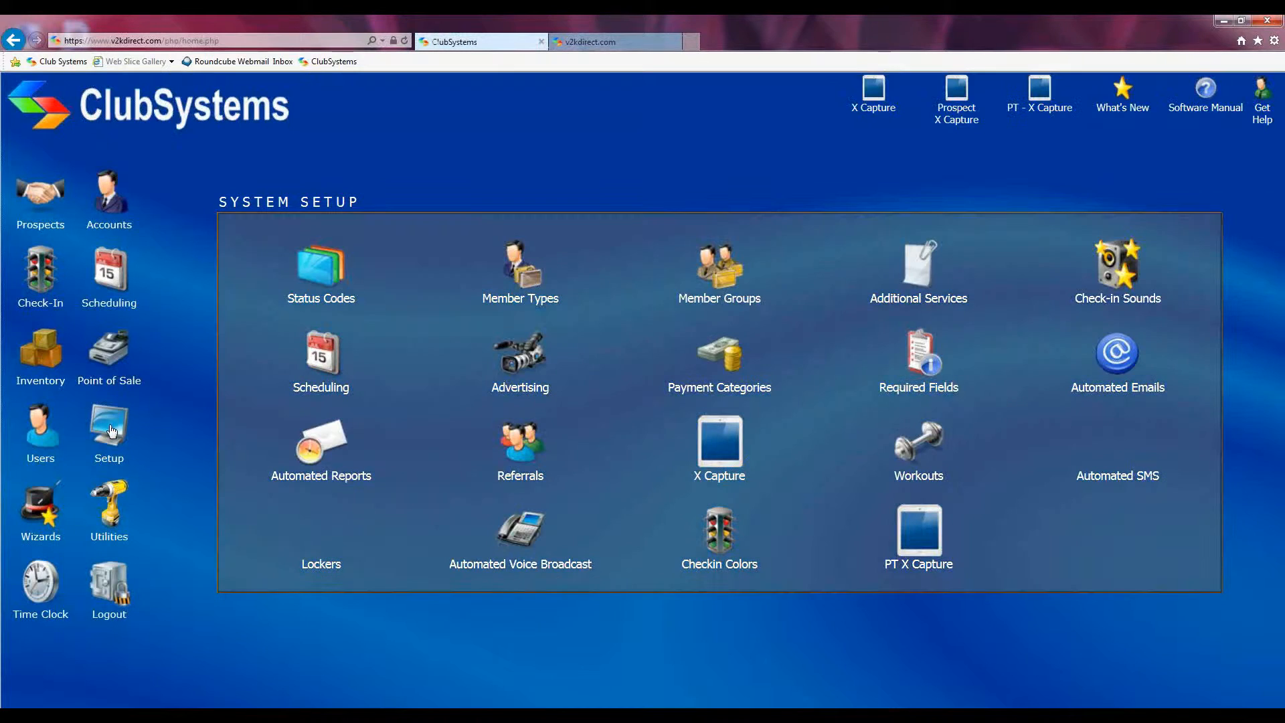
{"action": "left_click", "coordinate": [311, 352]}
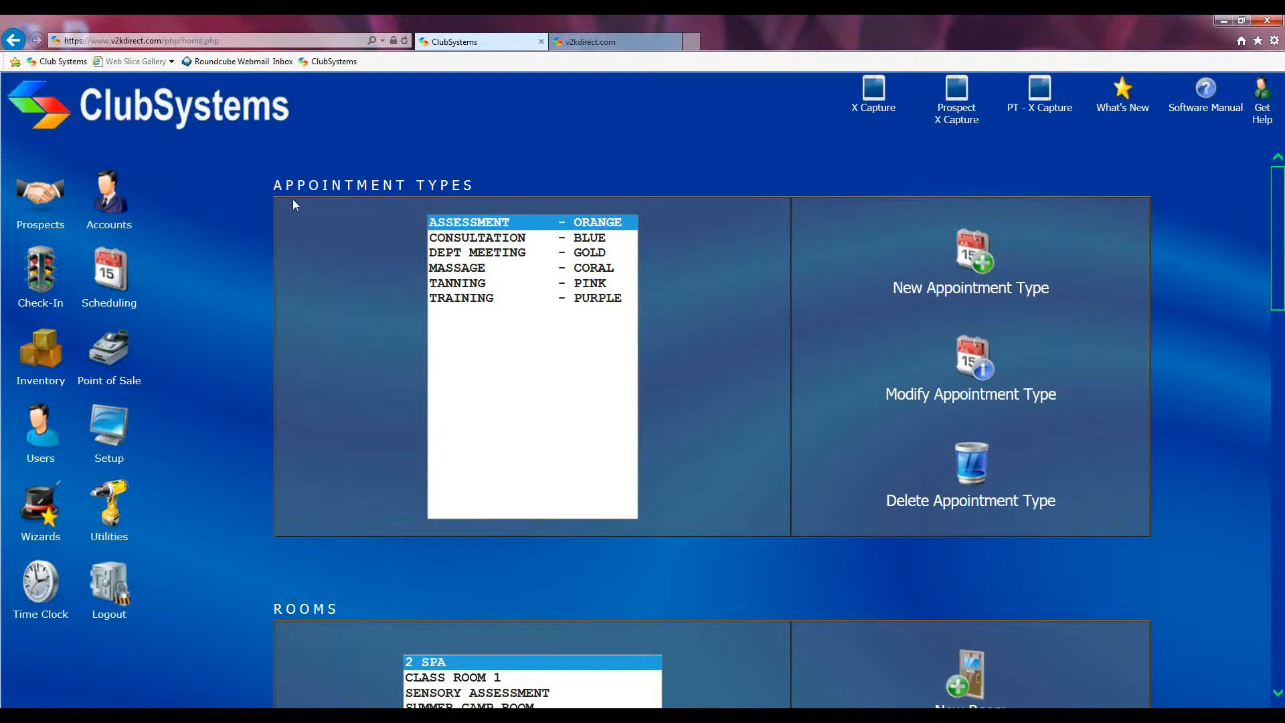
{"action": "left_click_drag", "start_coordinate": [277, 186], "coordinate": [487, 175]}
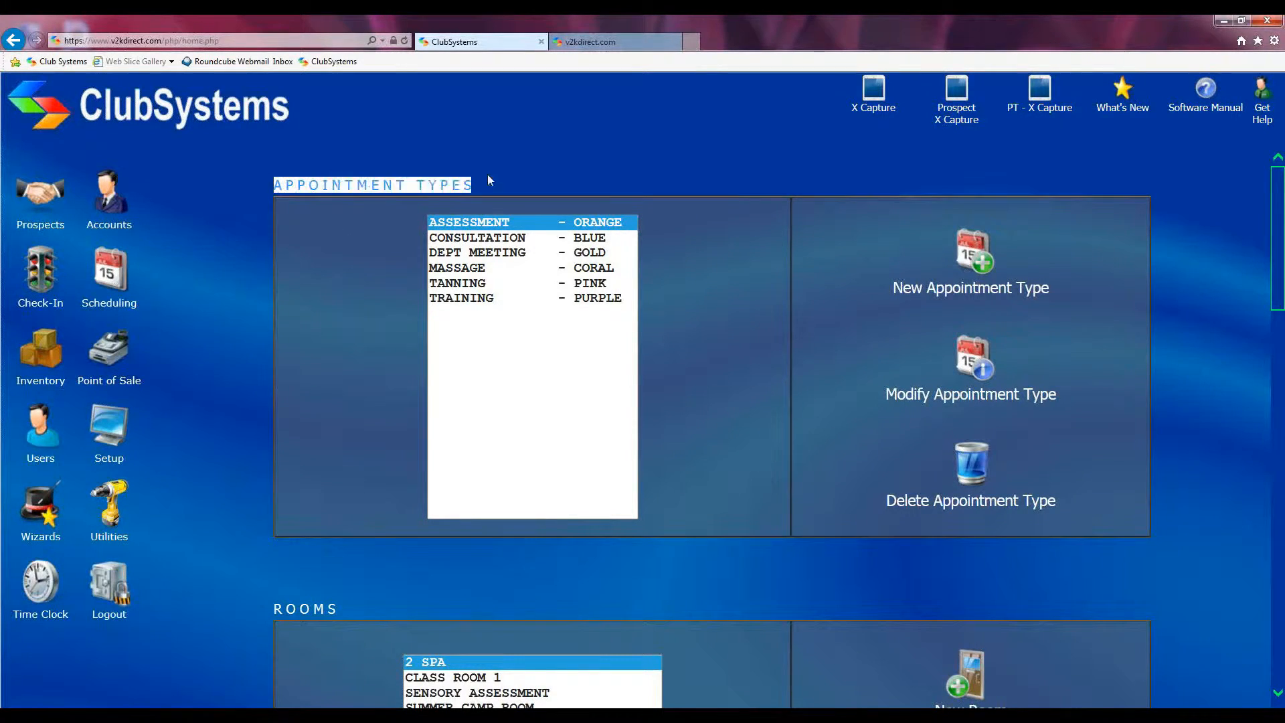
{"action": "left_click", "coordinate": [375, 250]}
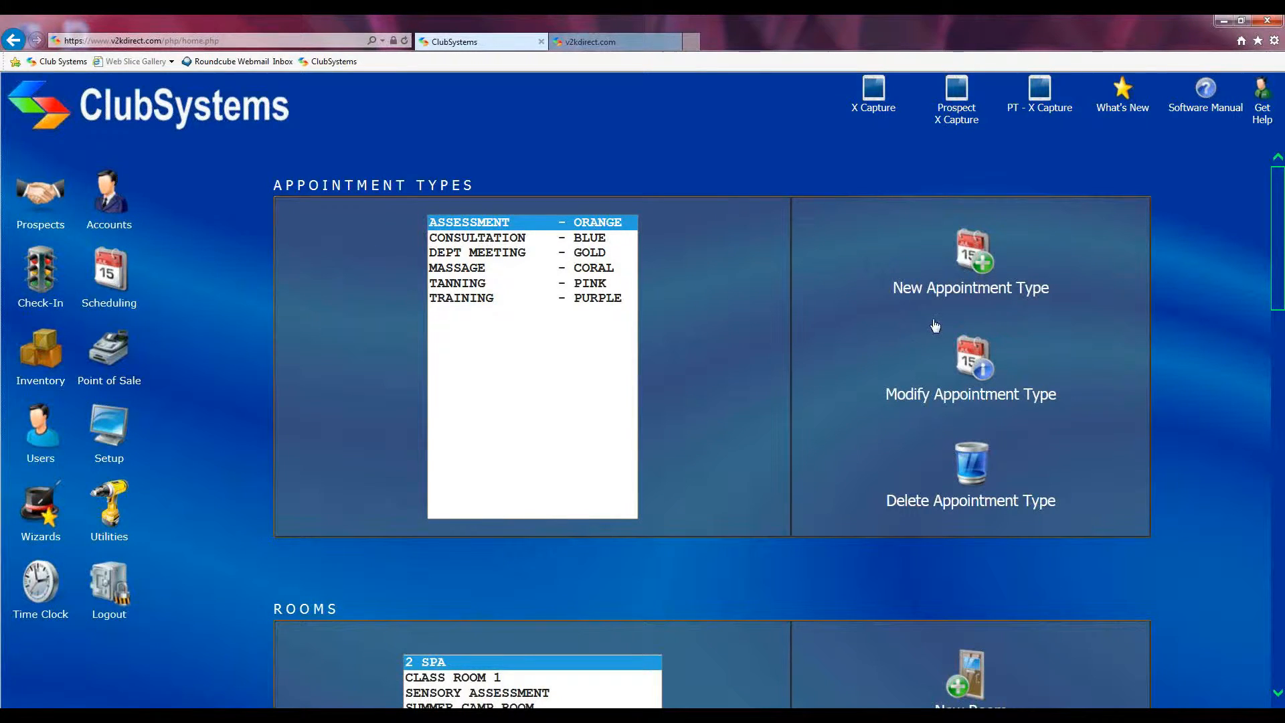
{"action": "left_click", "coordinate": [969, 252]}
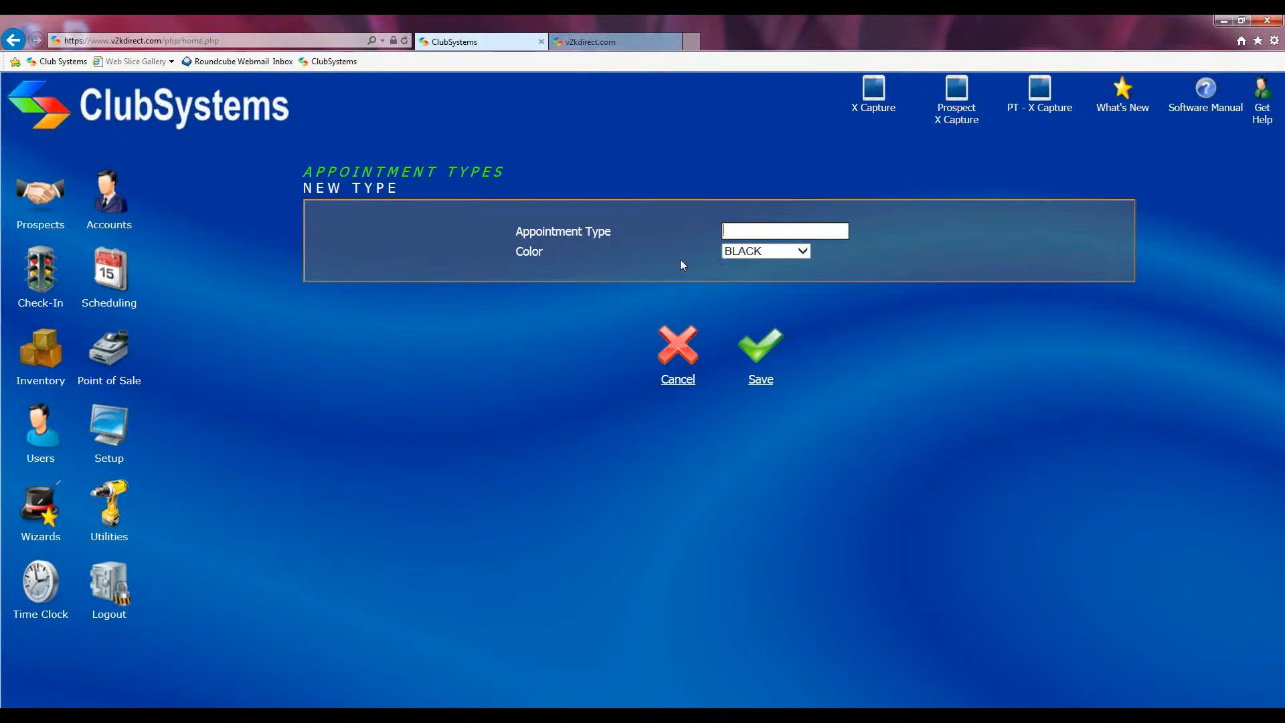
{"action": "left_click", "coordinate": [805, 252]}
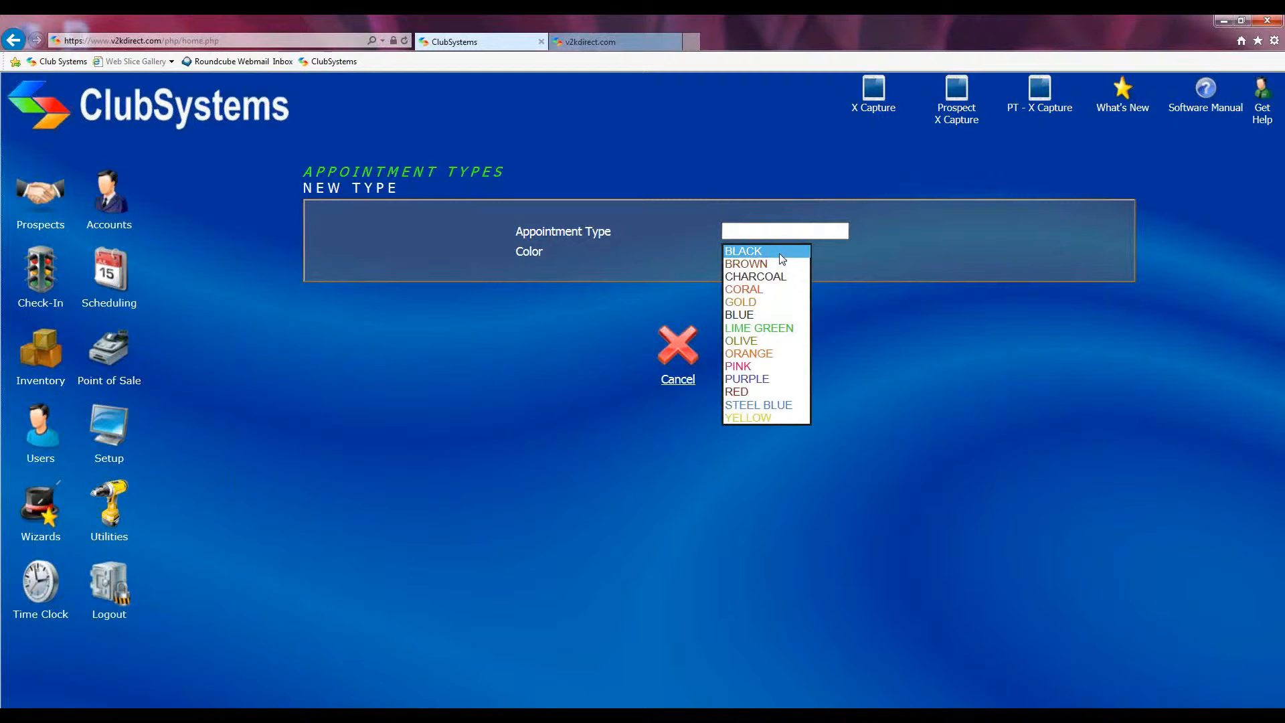
{"action": "left_click", "coordinate": [769, 277]}
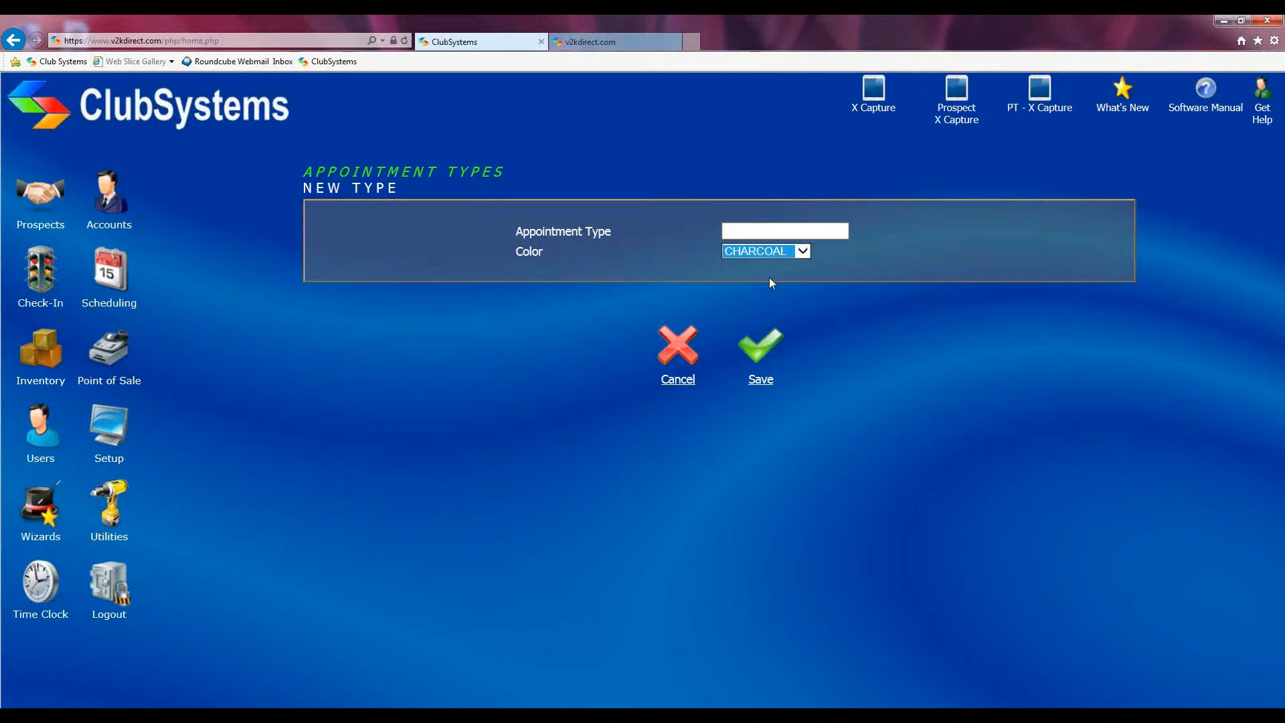
{"action": "left_click", "coordinate": [803, 255]}
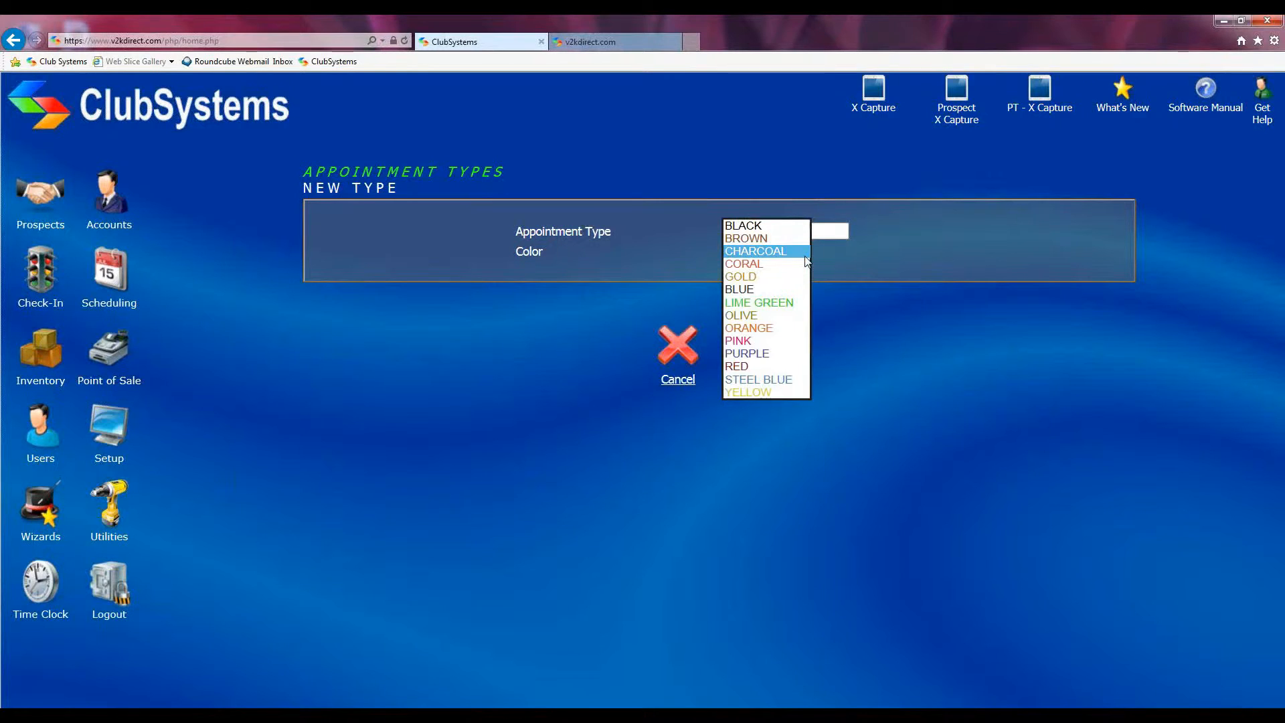
{"action": "left_click", "coordinate": [805, 255]}
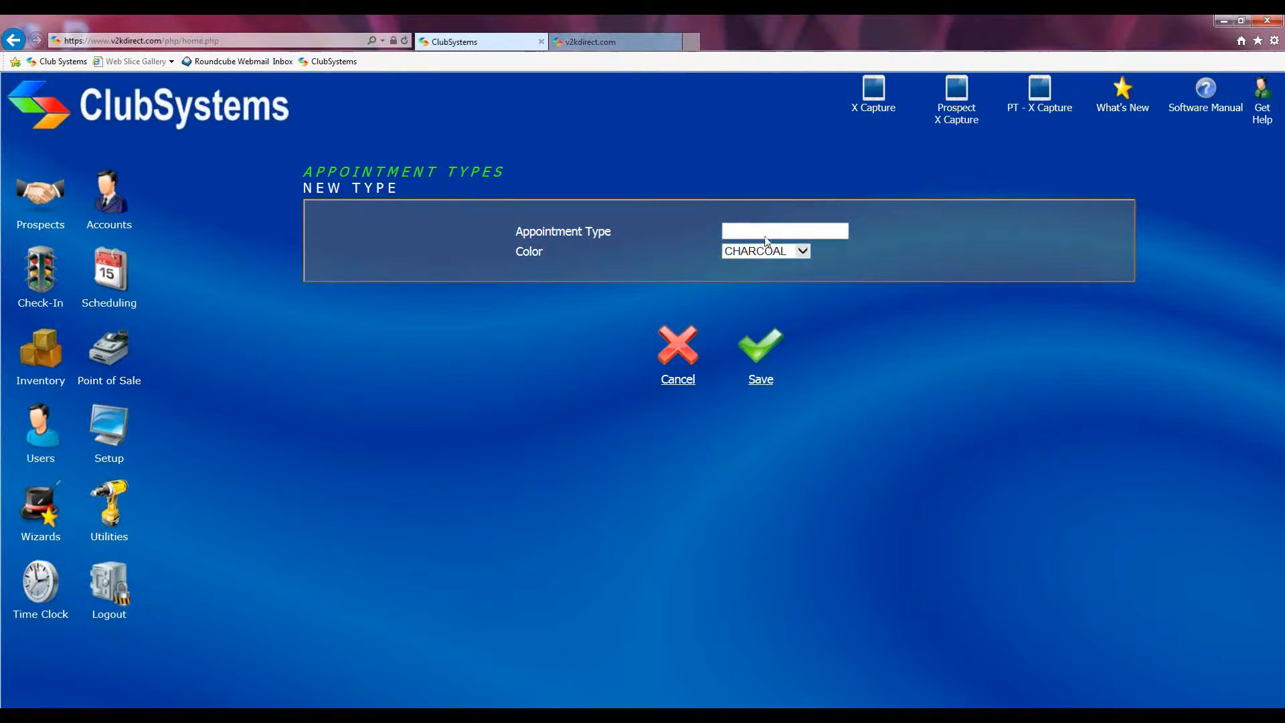
{"action": "left_click", "coordinate": [686, 362]}
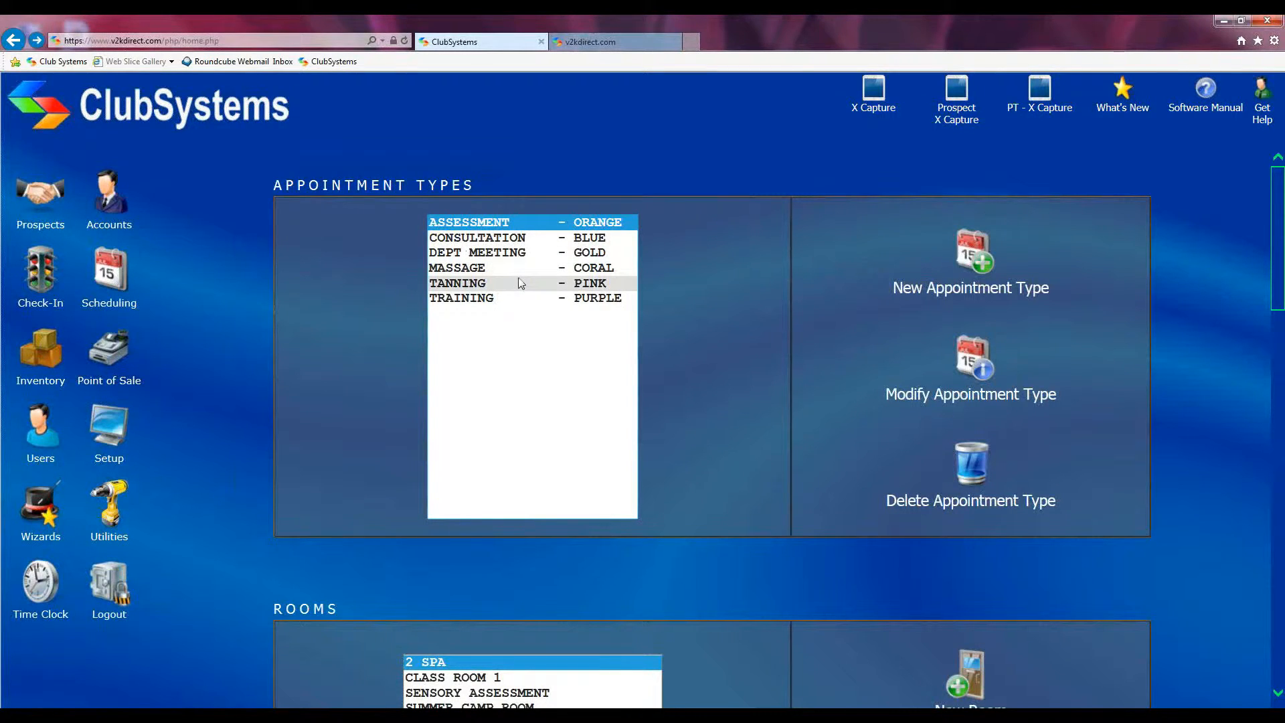
{"action": "left_click", "coordinate": [970, 242]}
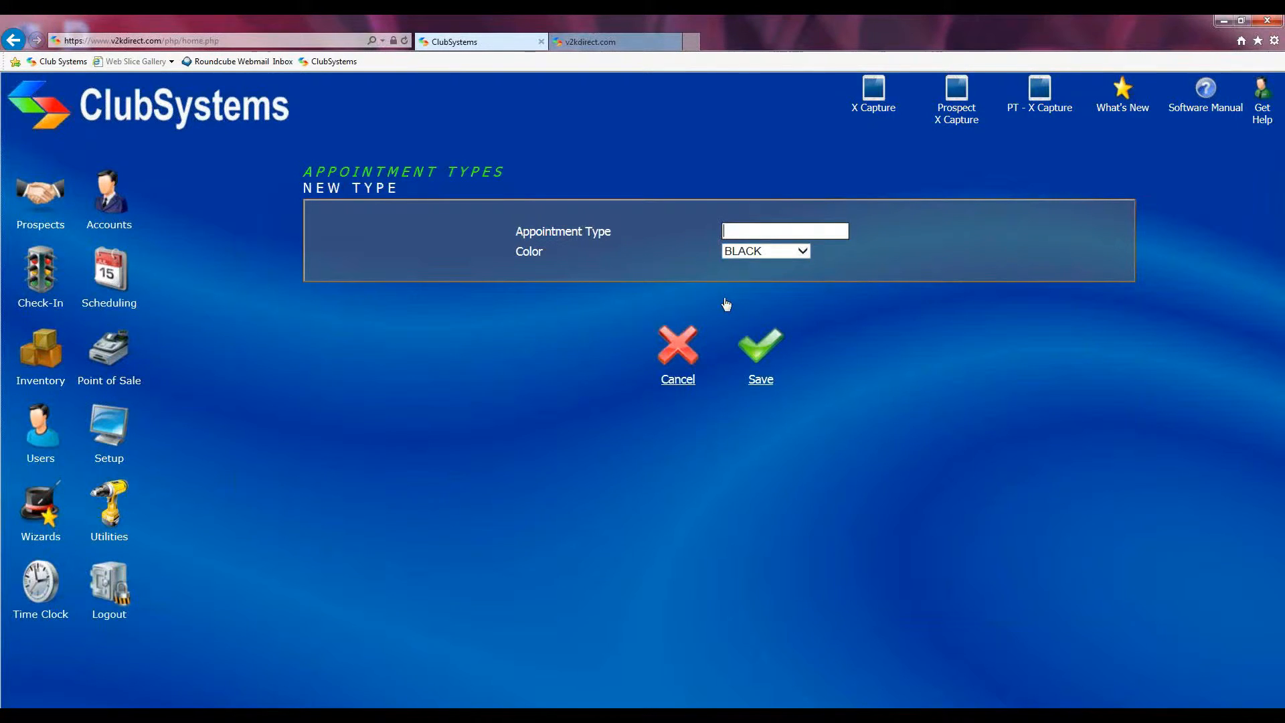
{"action": "left_click", "coordinate": [667, 347]}
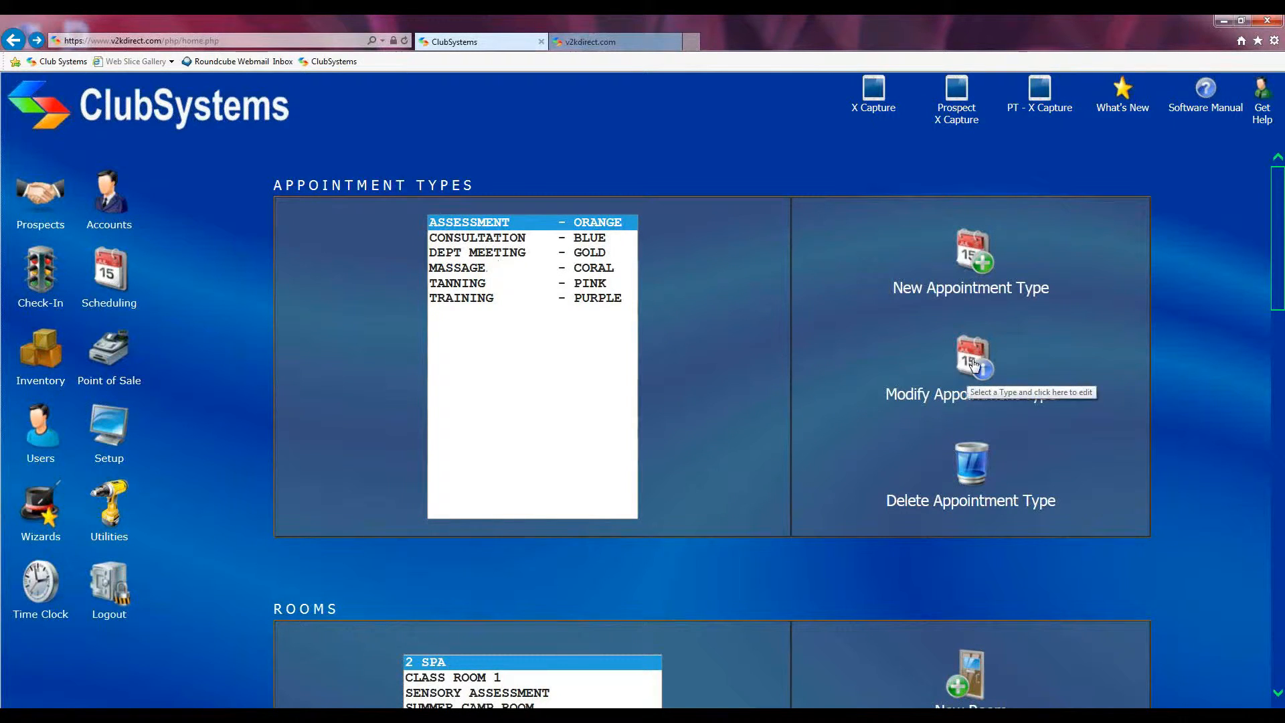
{"action": "left_click", "coordinate": [488, 269]}
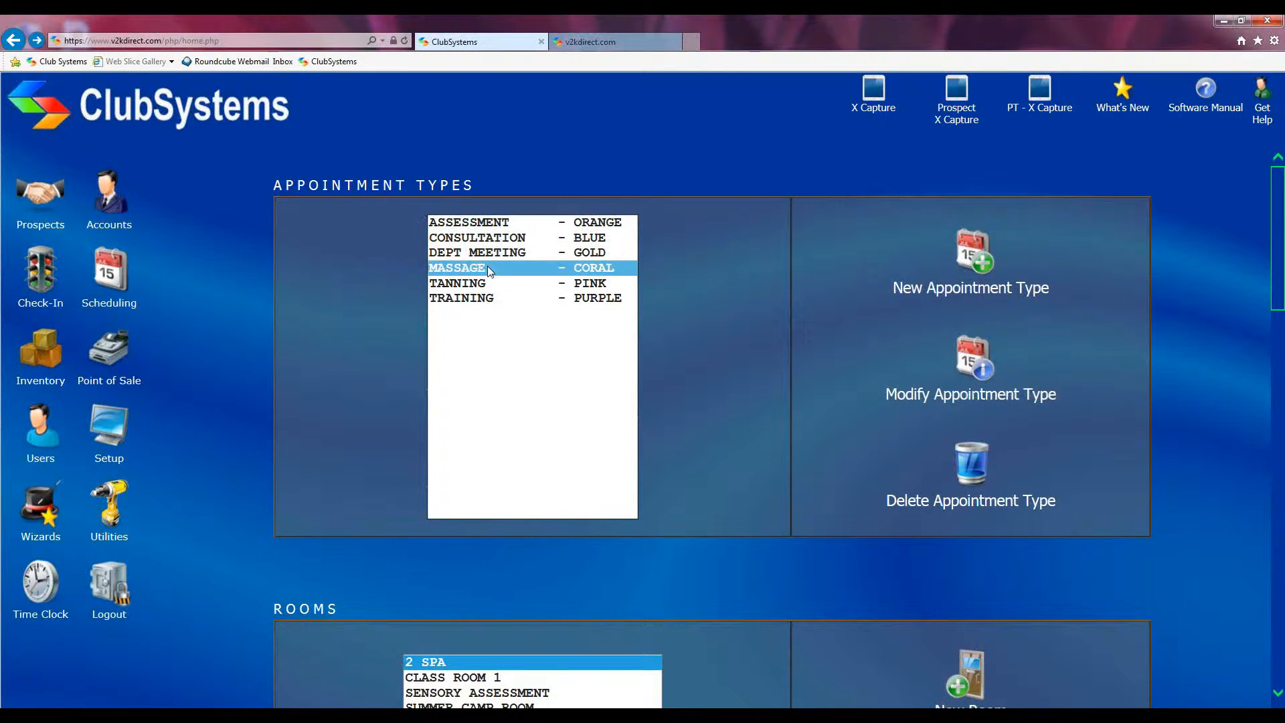
{"action": "left_click", "coordinate": [967, 366]}
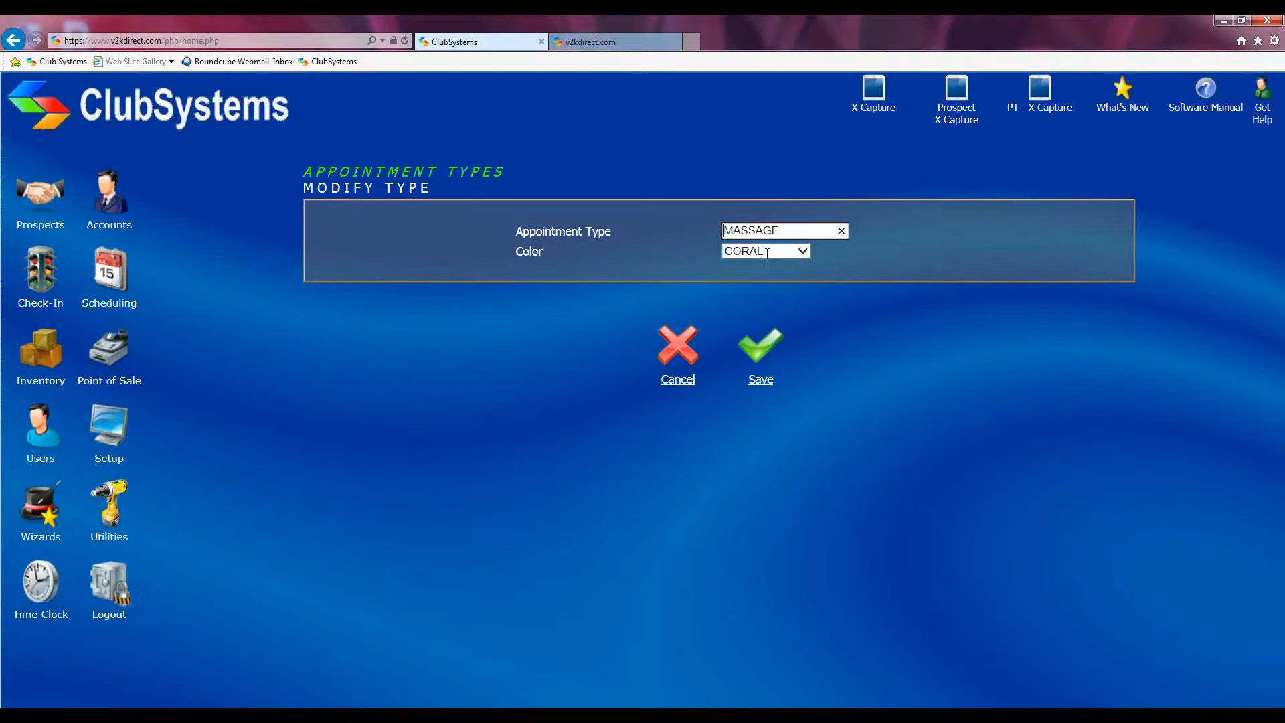
{"action": "left_click", "coordinate": [755, 352]}
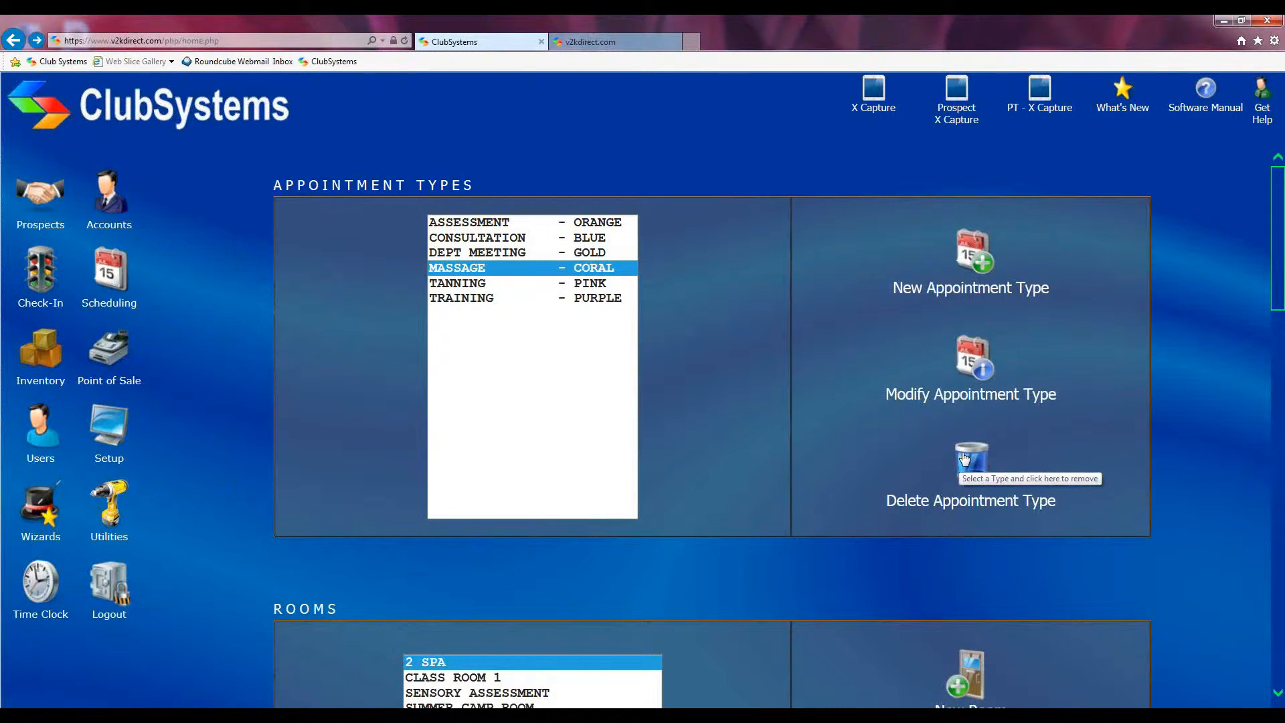
{"action": "left_click", "coordinate": [498, 254]}
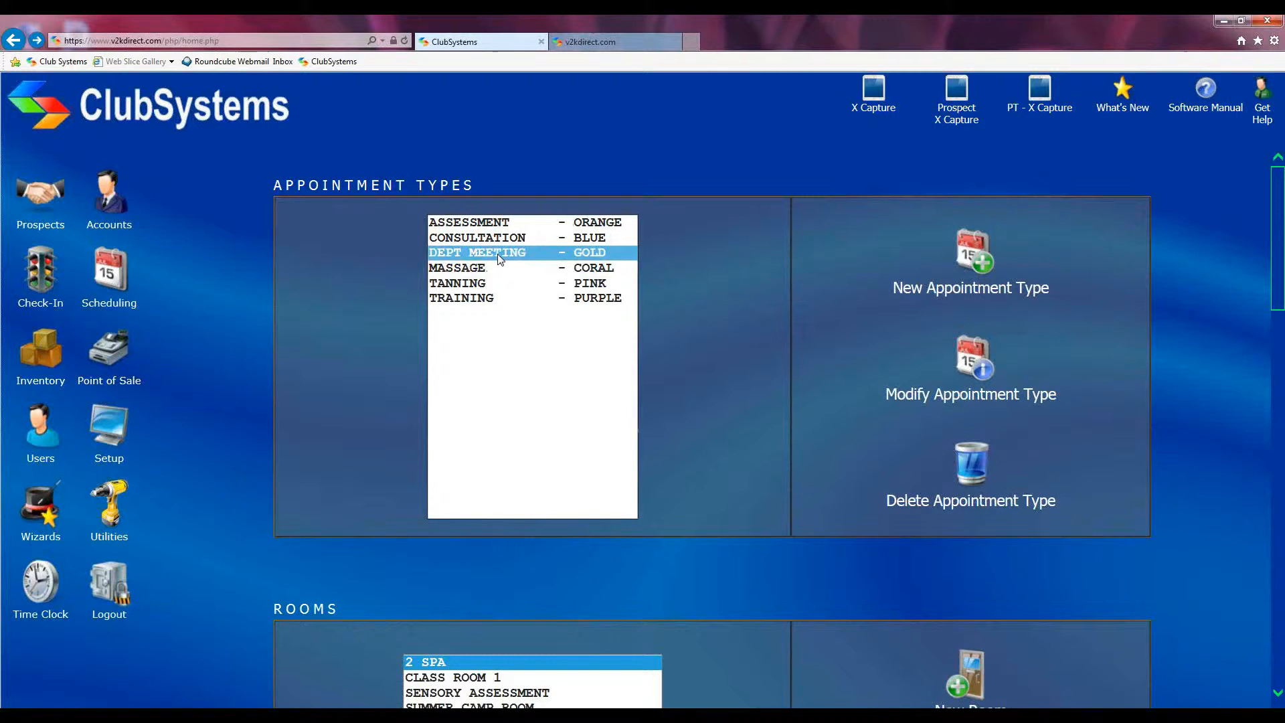
{"action": "scroll", "coordinate": [711, 403], "scroll_direction": "down", "scroll_amount": 4}
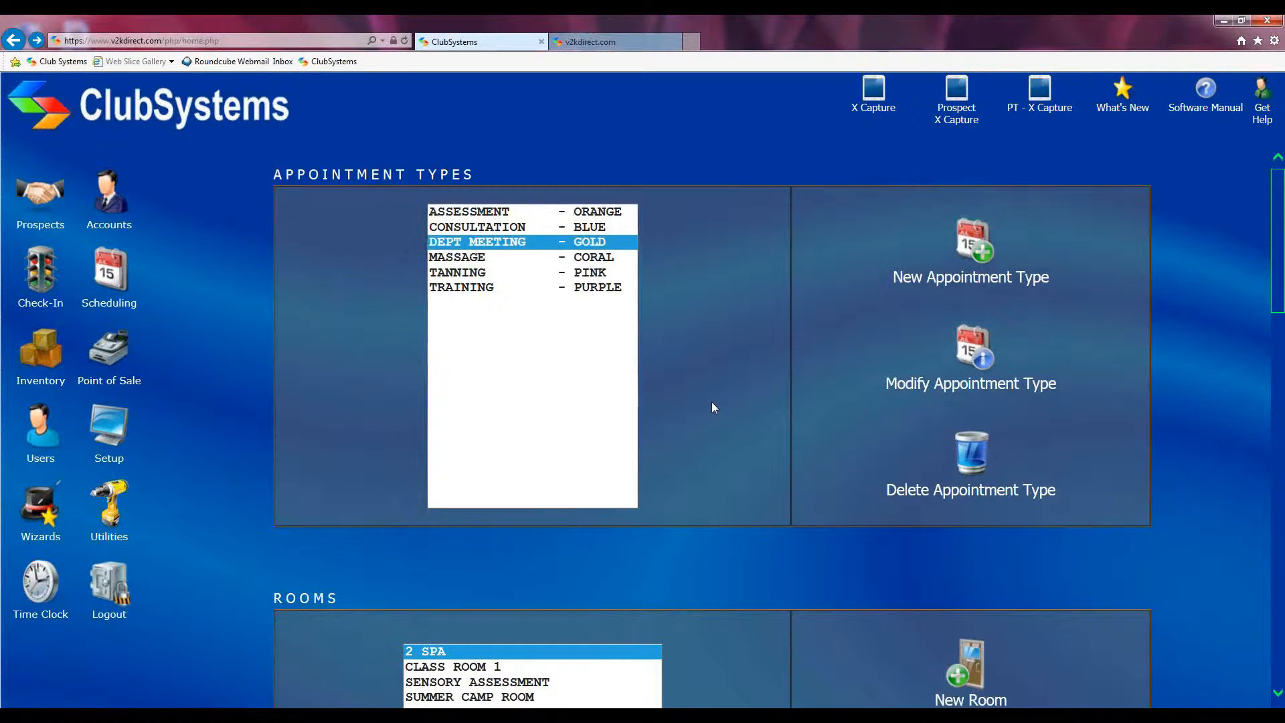
Step: Start a new room twice and cancel both times, keeping the five existing rooms
{"action": "scroll", "coordinate": [715, 407], "scroll_direction": "down", "scroll_amount": 1}
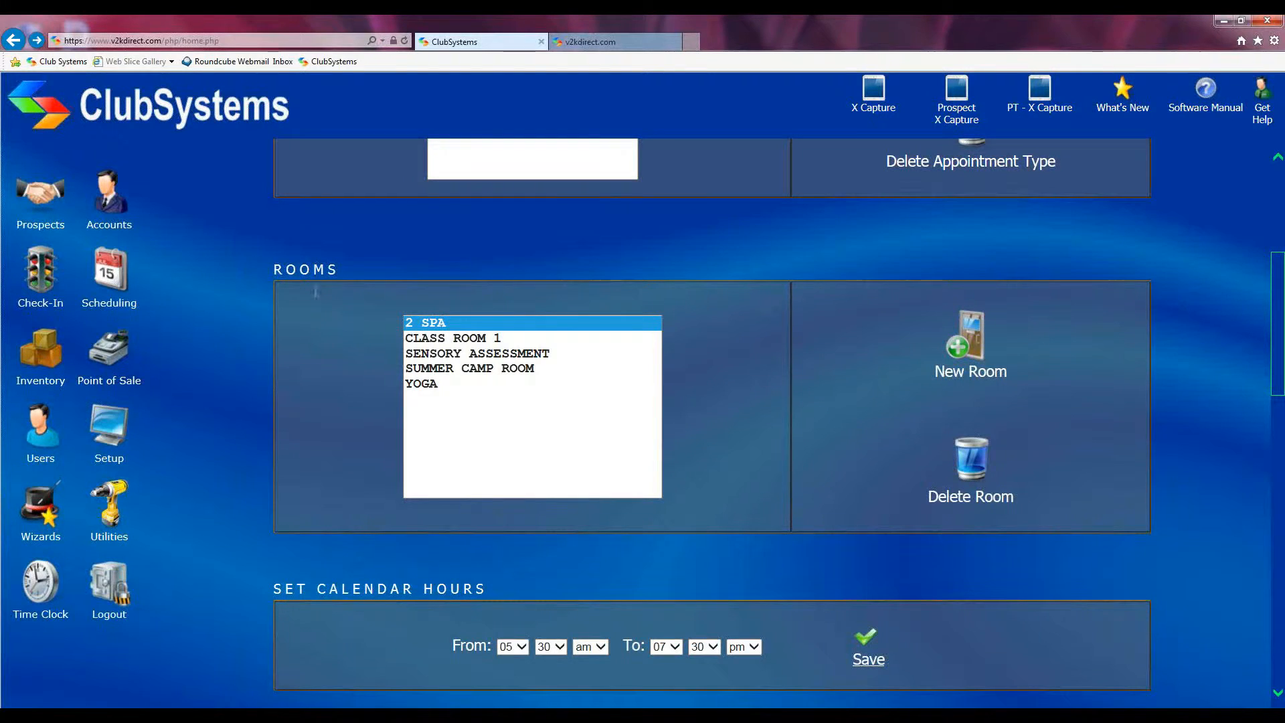
{"action": "left_click", "coordinate": [956, 349]}
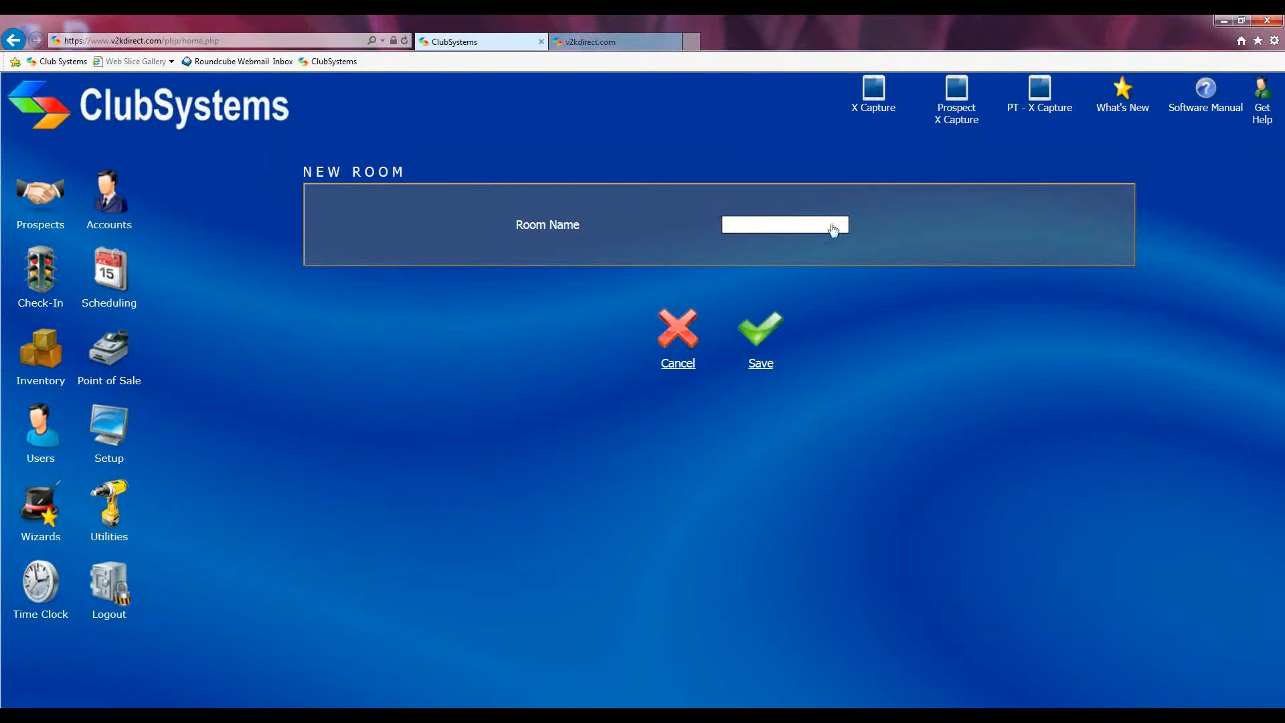
{"action": "left_click", "coordinate": [669, 327]}
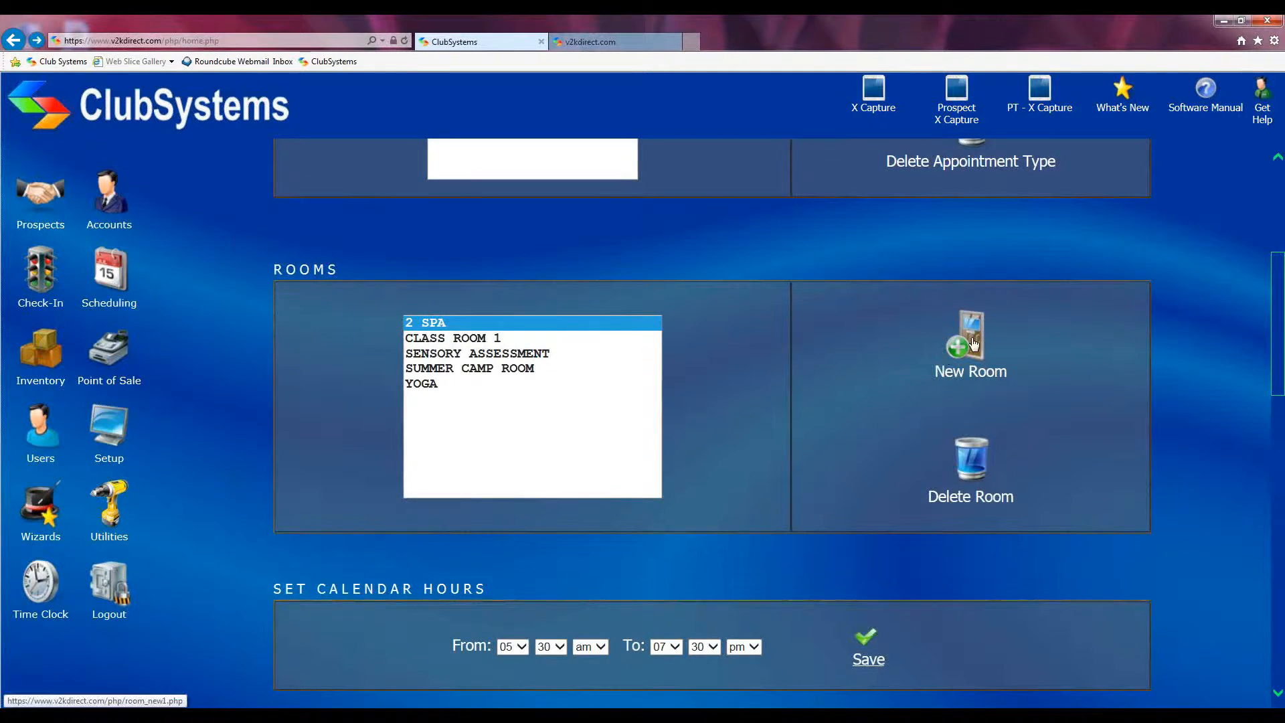
{"action": "left_click", "coordinate": [943, 352]}
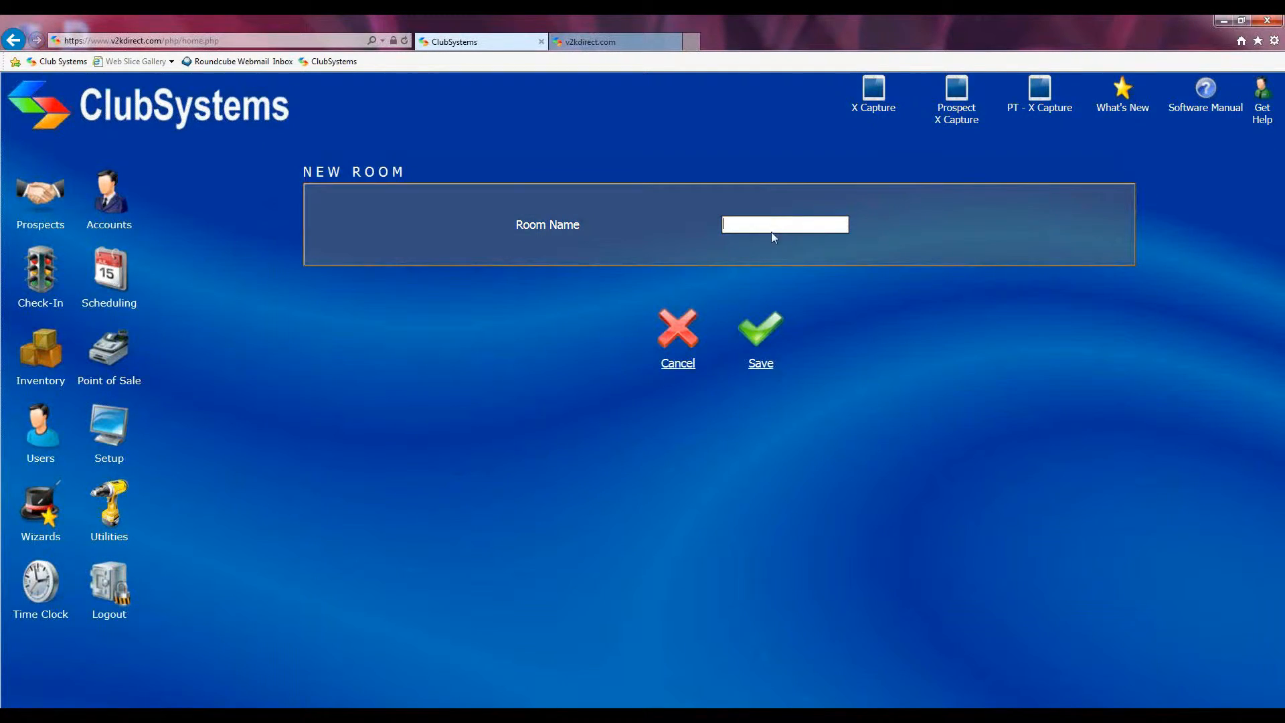
{"action": "left_click", "coordinate": [669, 338]}
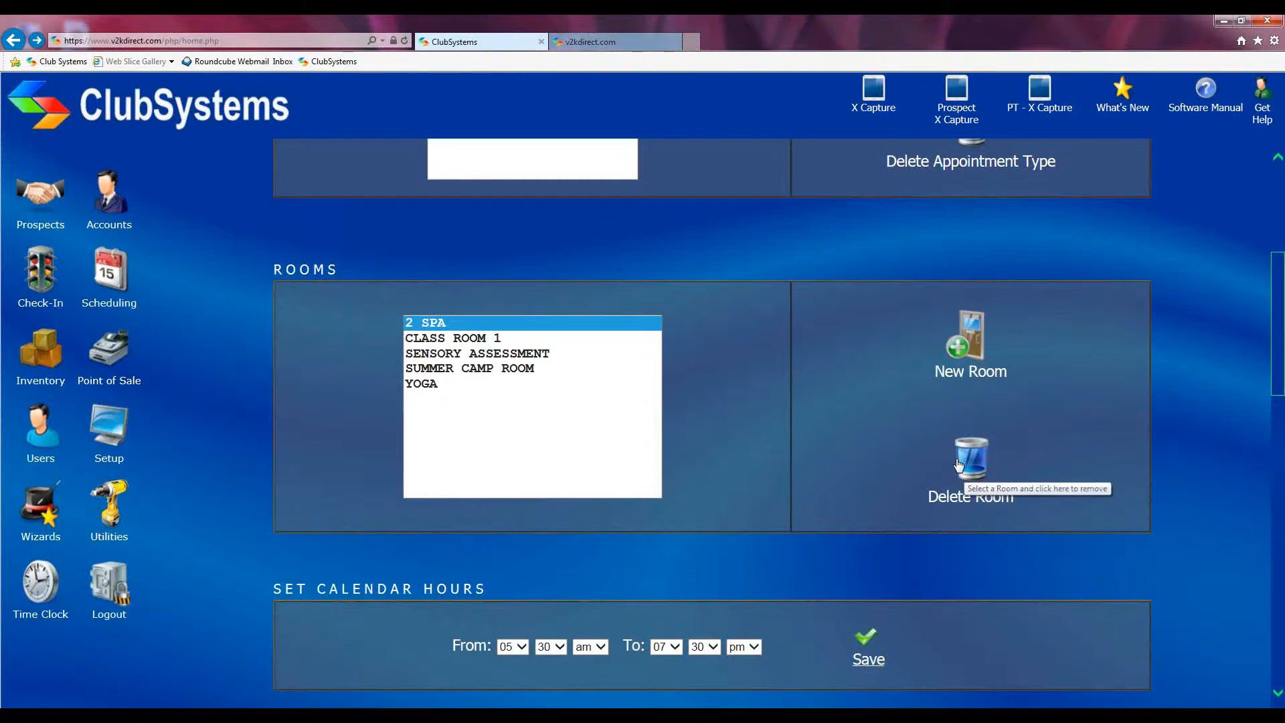
{"action": "left_click", "coordinate": [496, 370]}
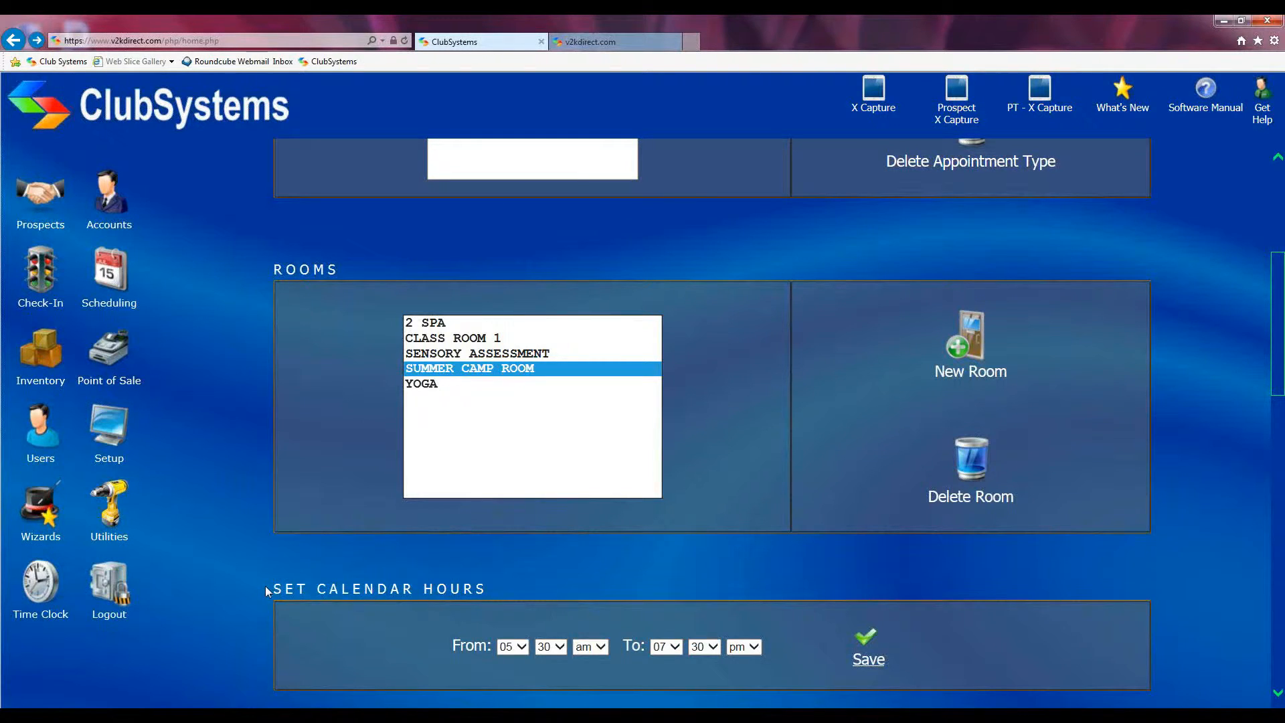
{"action": "left_click_drag", "start_coordinate": [265, 585], "coordinate": [504, 591]}
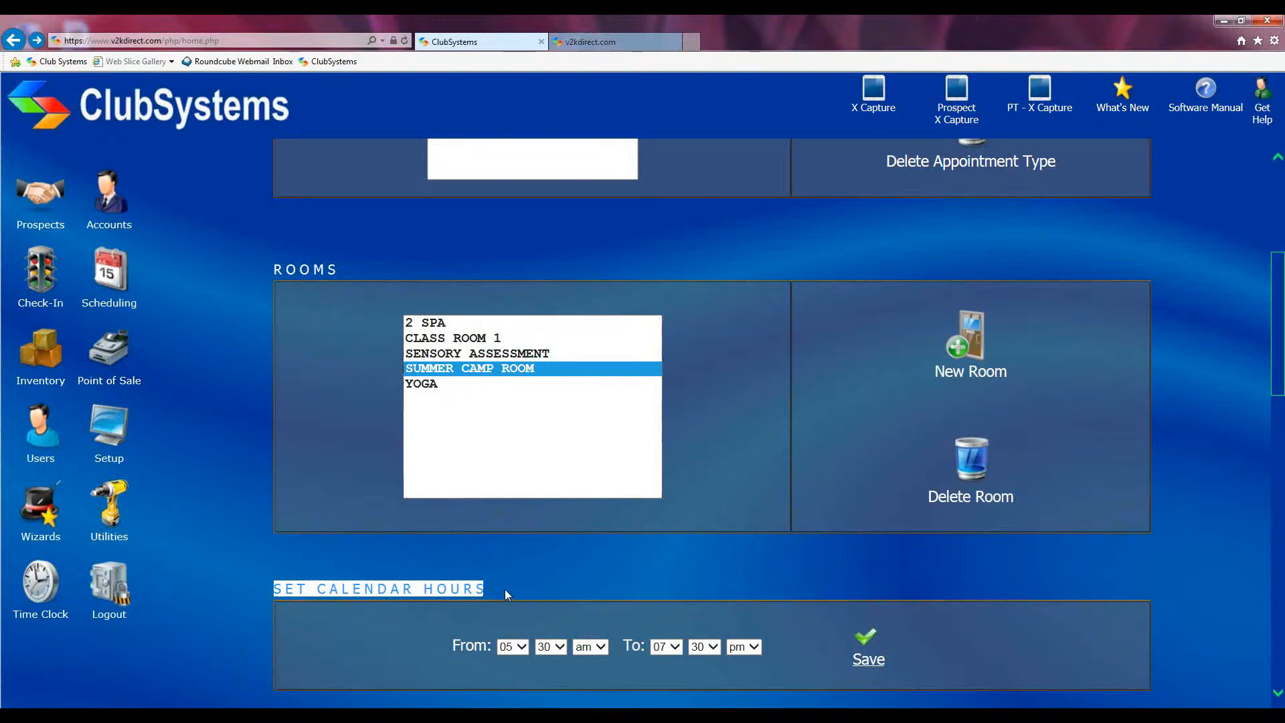
{"action": "left_click_drag", "start_coordinate": [445, 644], "coordinate": [765, 636]}
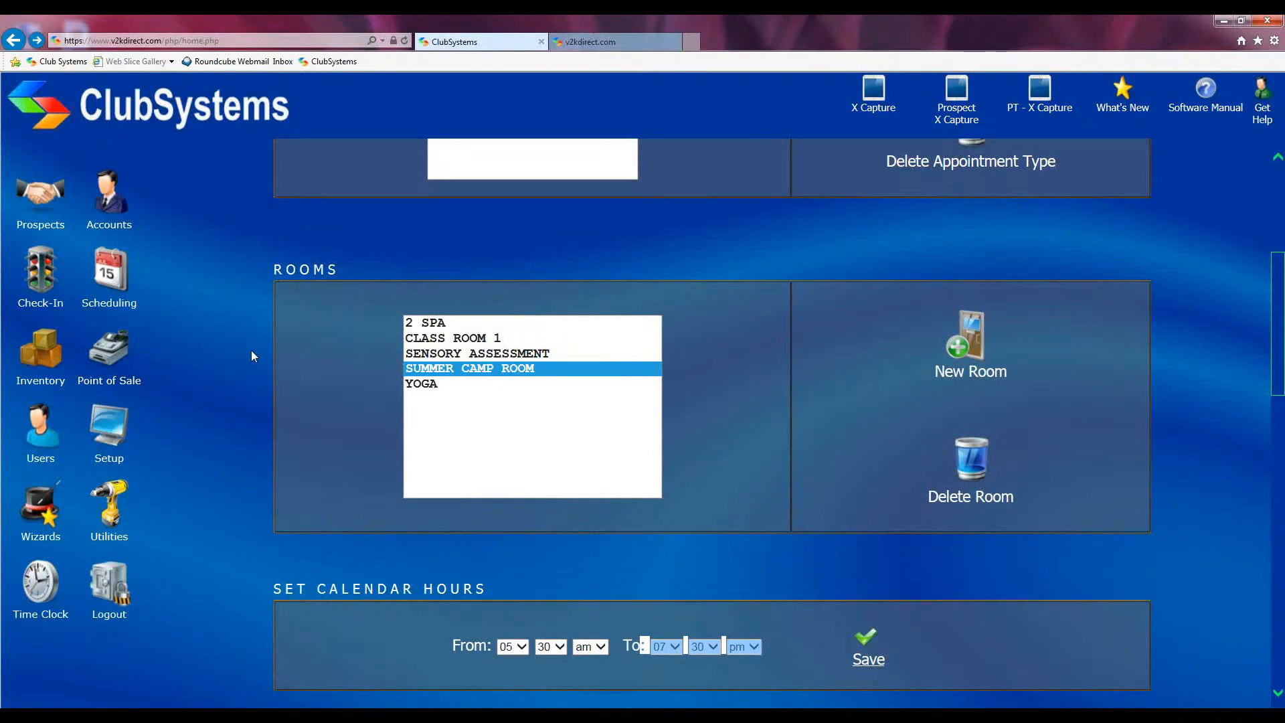
Step: Select the fifth staff account on the Users page and open Modify User
{"action": "left_click", "coordinate": [35, 427]}
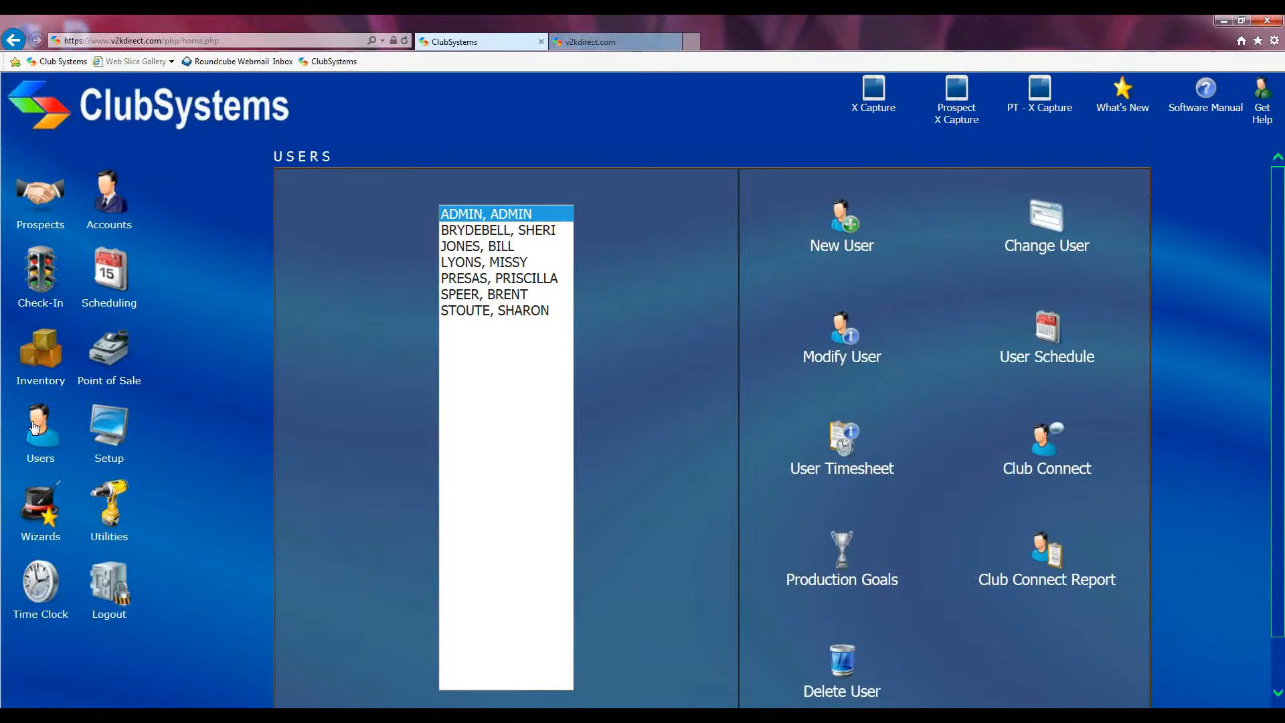
{"action": "left_click", "coordinate": [512, 280]}
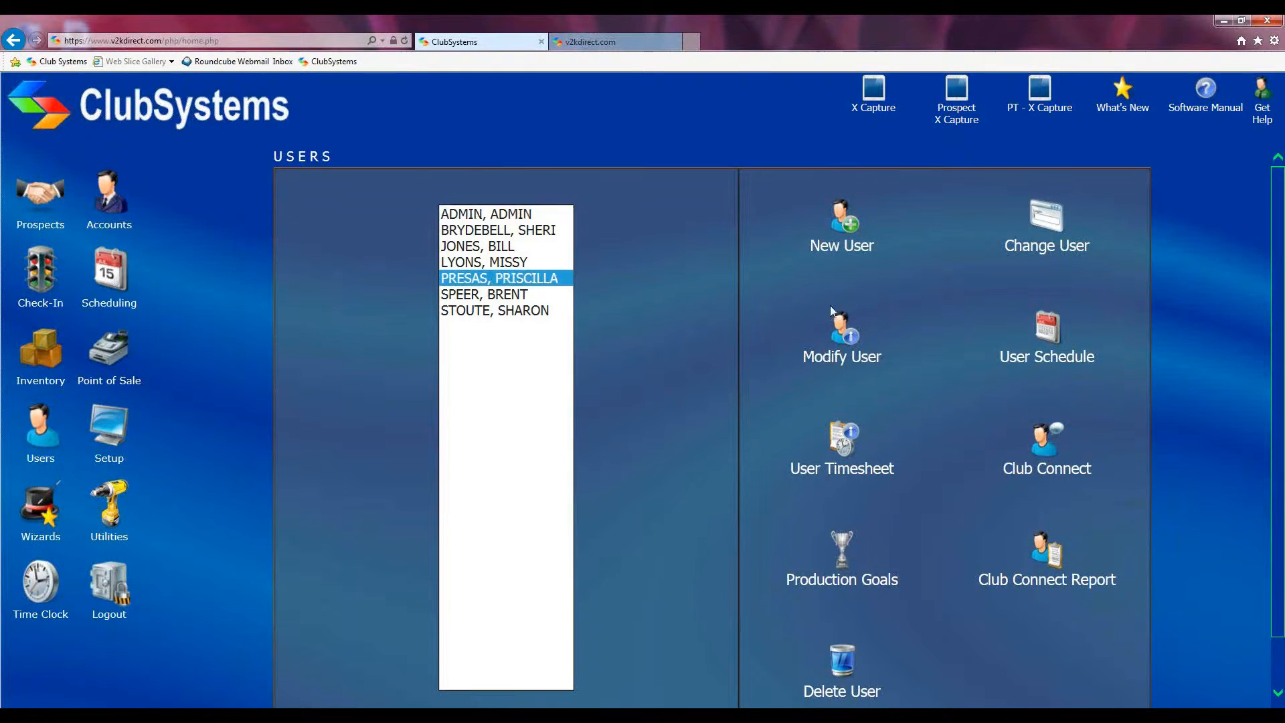
{"action": "left_click", "coordinate": [842, 335]}
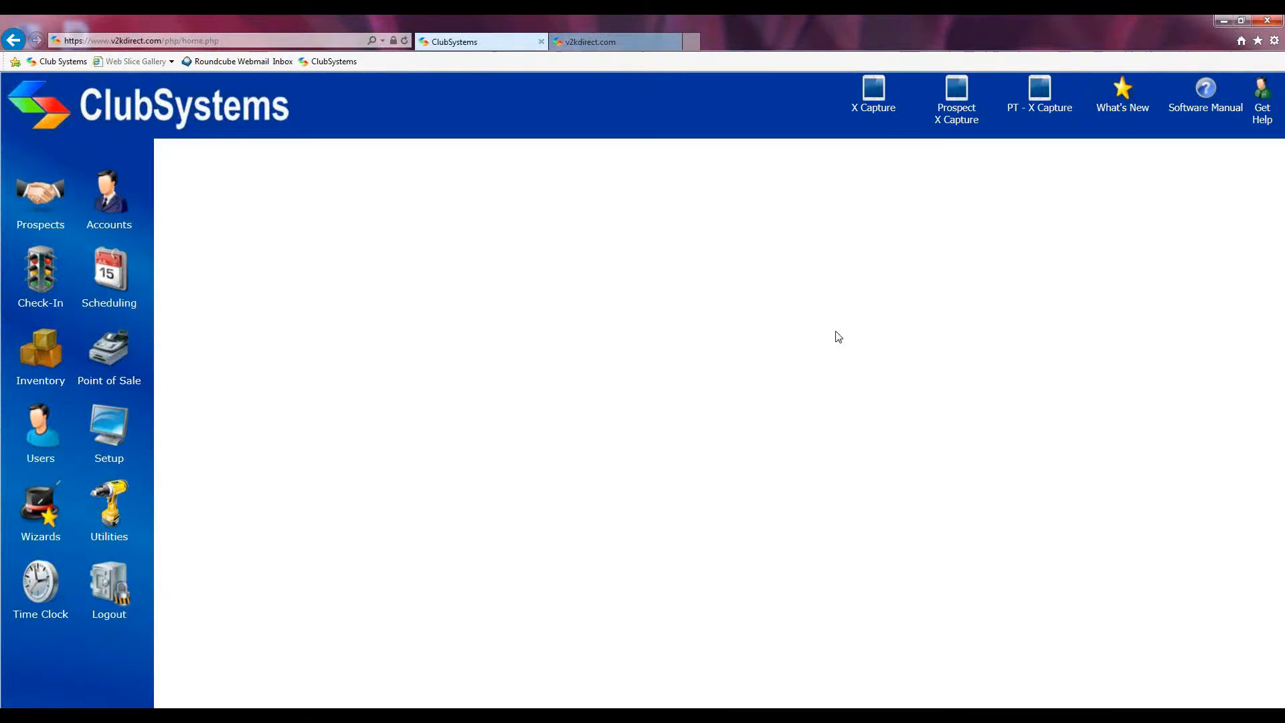
Step: Highlight the Available for Appointments and Personal Training permissions, then save the user's form
{"action": "scroll", "coordinate": [830, 316], "scroll_direction": "down", "scroll_amount": 1}
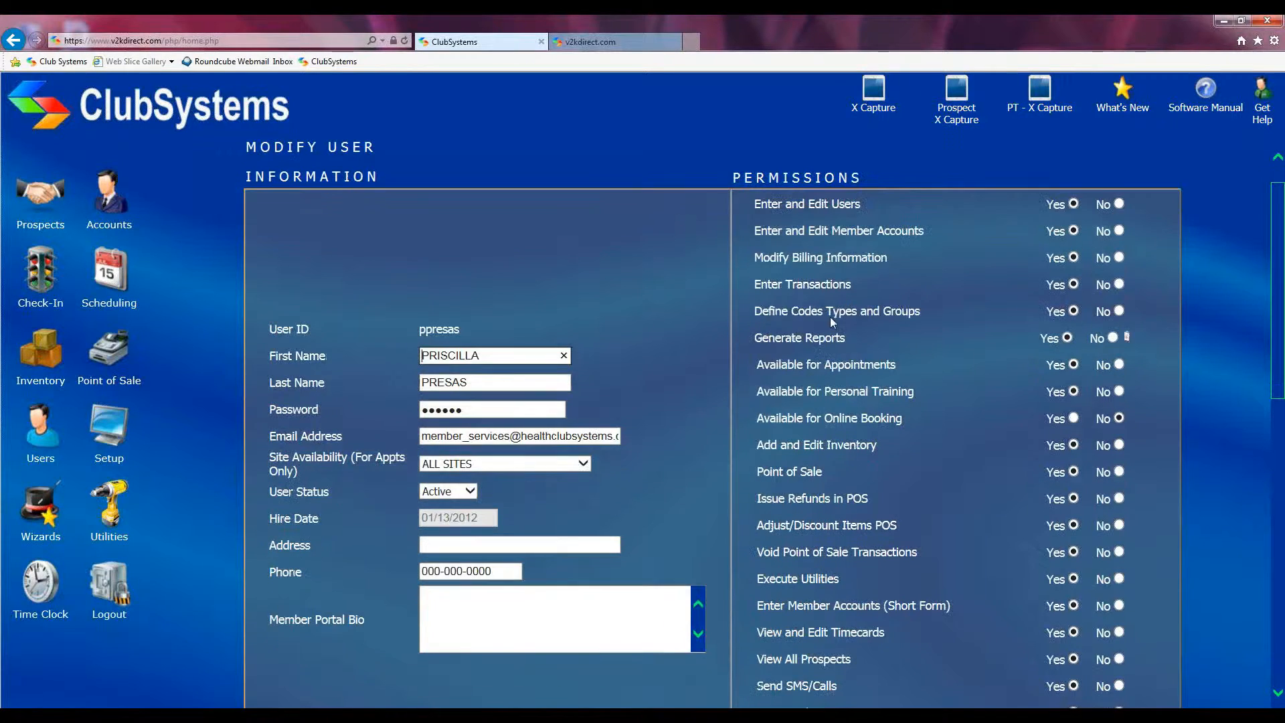
{"action": "left_click_drag", "start_coordinate": [734, 178], "coordinate": [873, 181]}
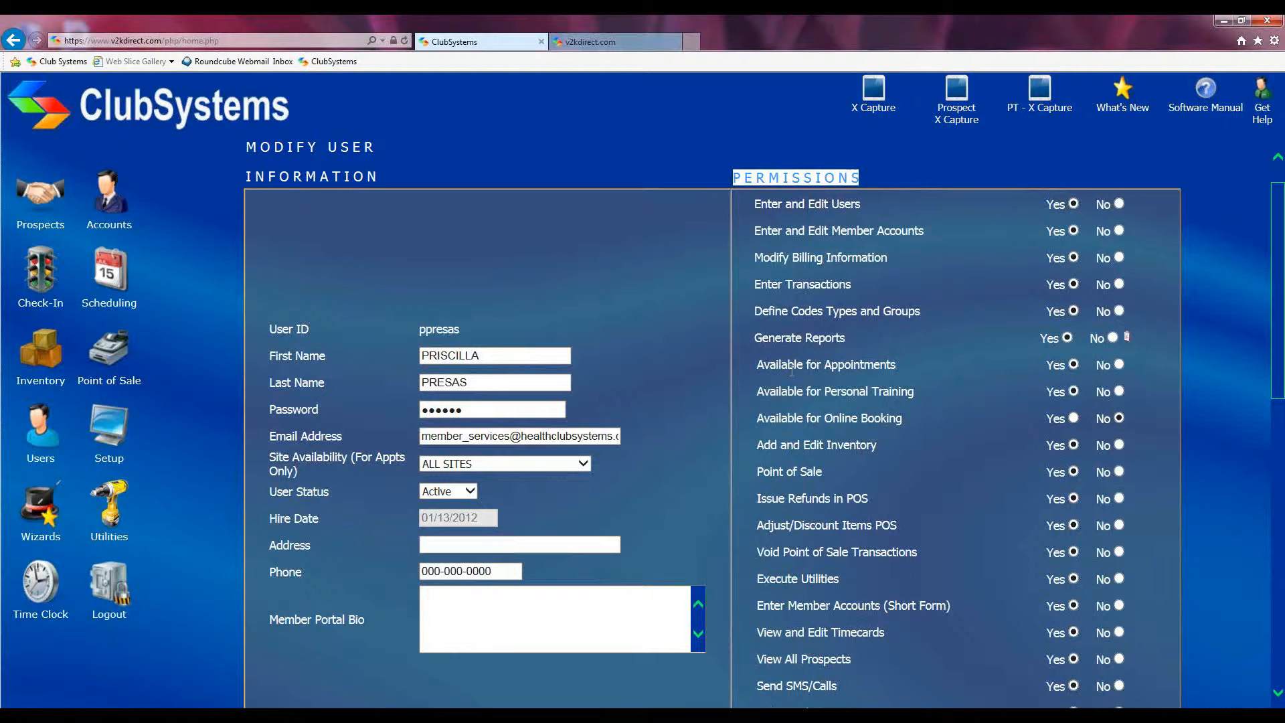
{"action": "left_click_drag", "start_coordinate": [751, 362], "coordinate": [899, 362]}
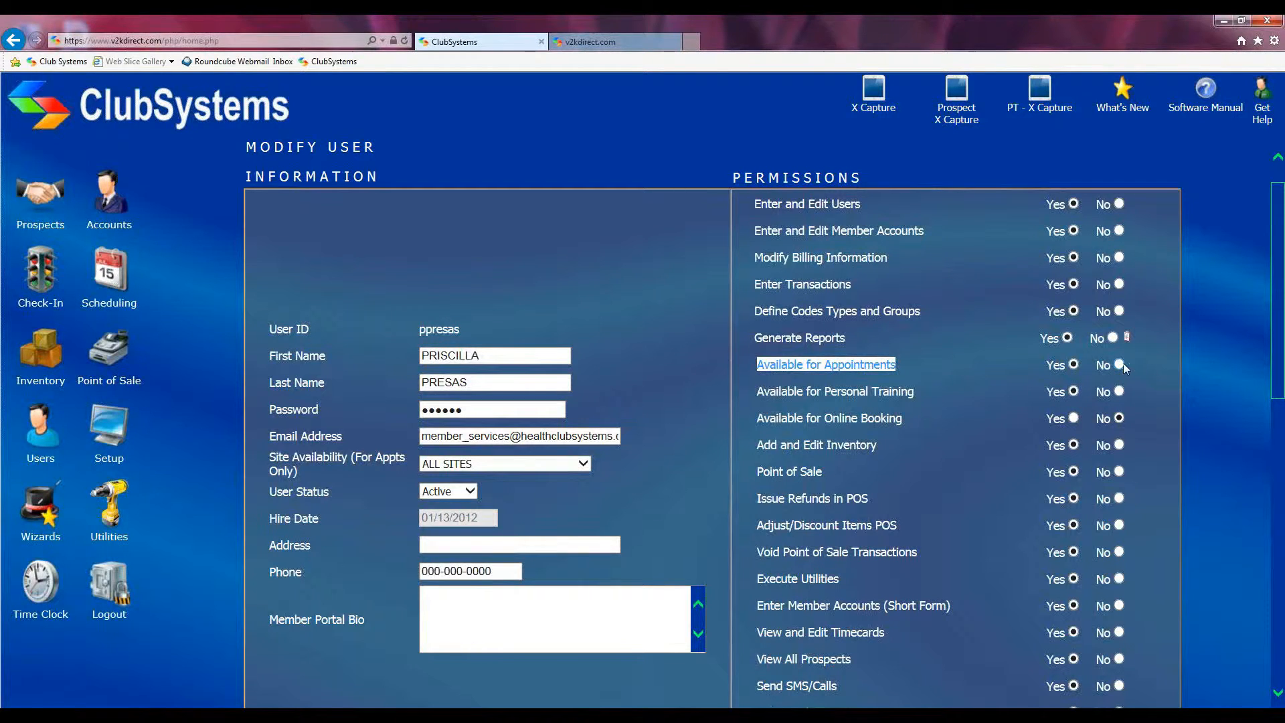
{"action": "left_click", "coordinate": [753, 398]}
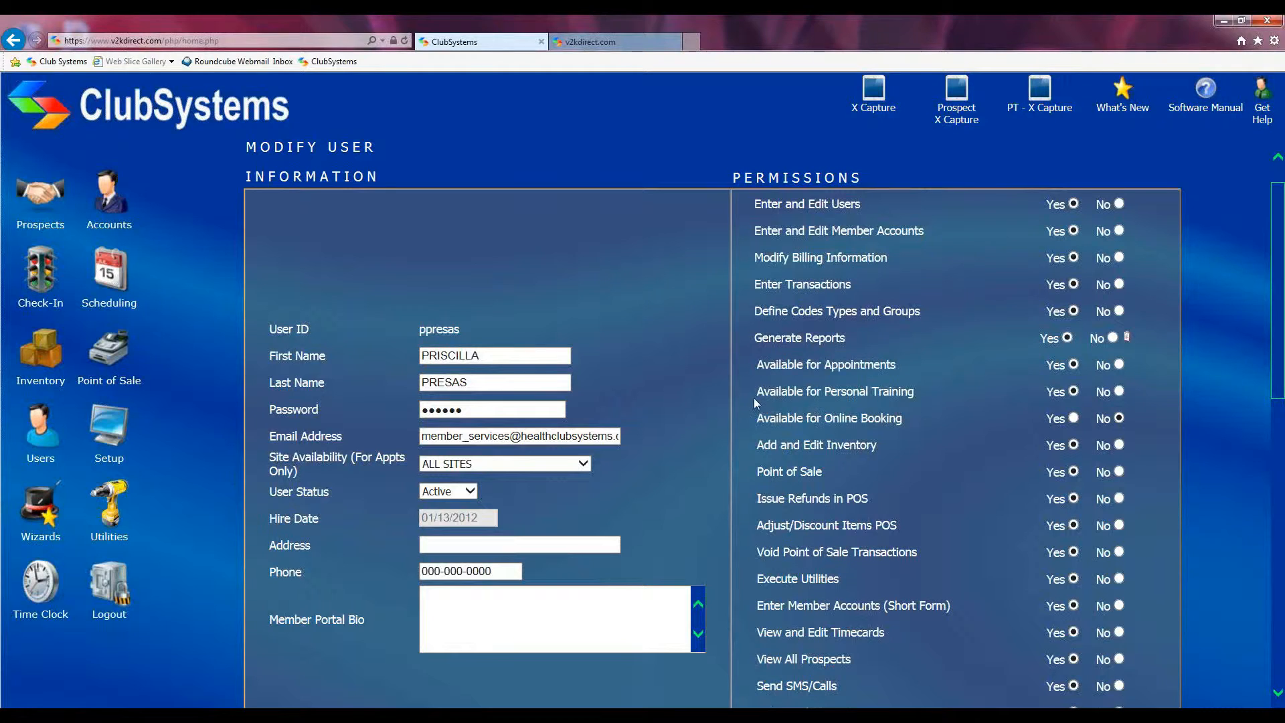
{"action": "left_click_drag", "start_coordinate": [754, 396], "coordinate": [902, 390]}
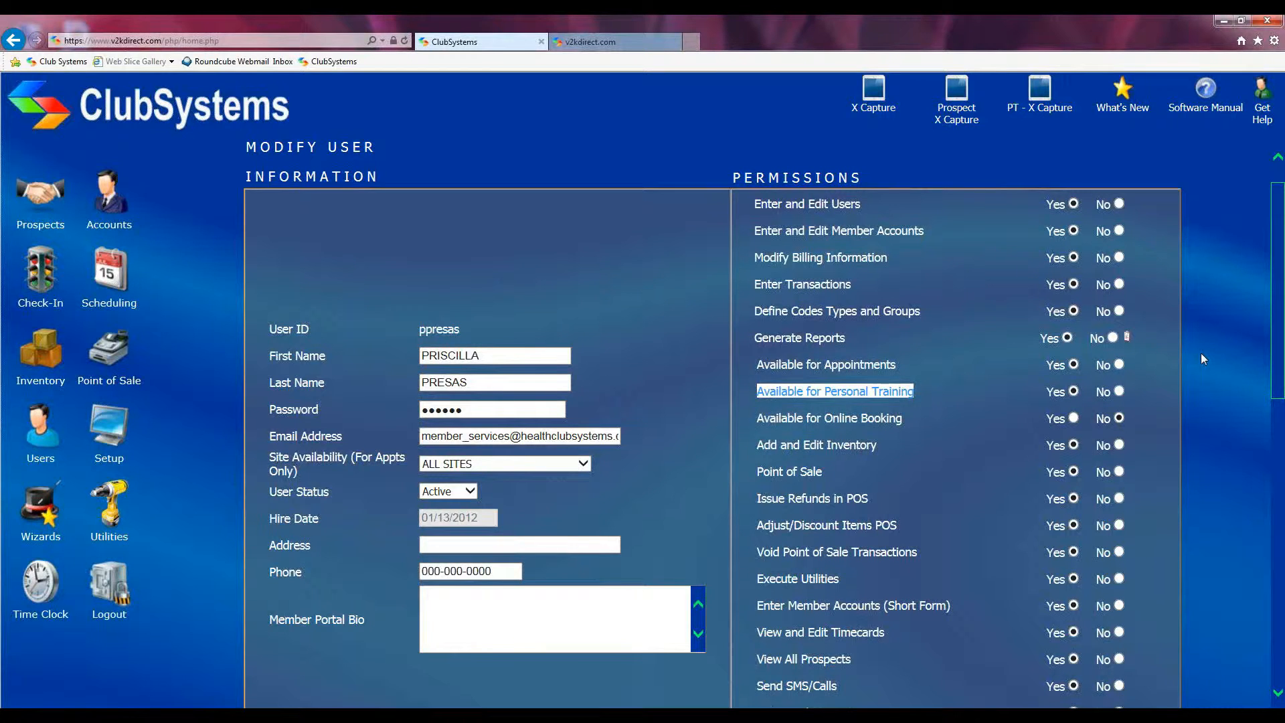
{"action": "scroll", "coordinate": [1201, 352], "scroll_direction": "down", "scroll_amount": 12}
{"action": "left_click", "coordinate": [767, 666]}
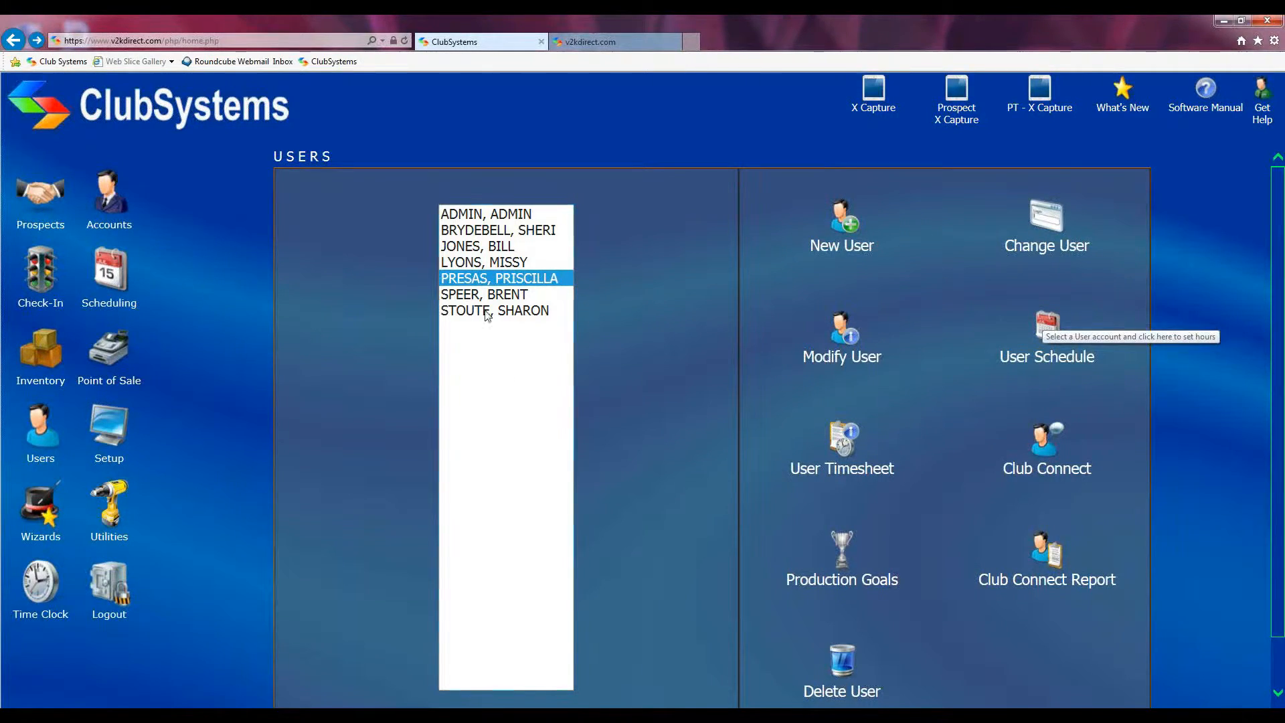
Step: Open the User Schedule availability page for the fifth staff user
{"action": "left_click", "coordinate": [509, 281]}
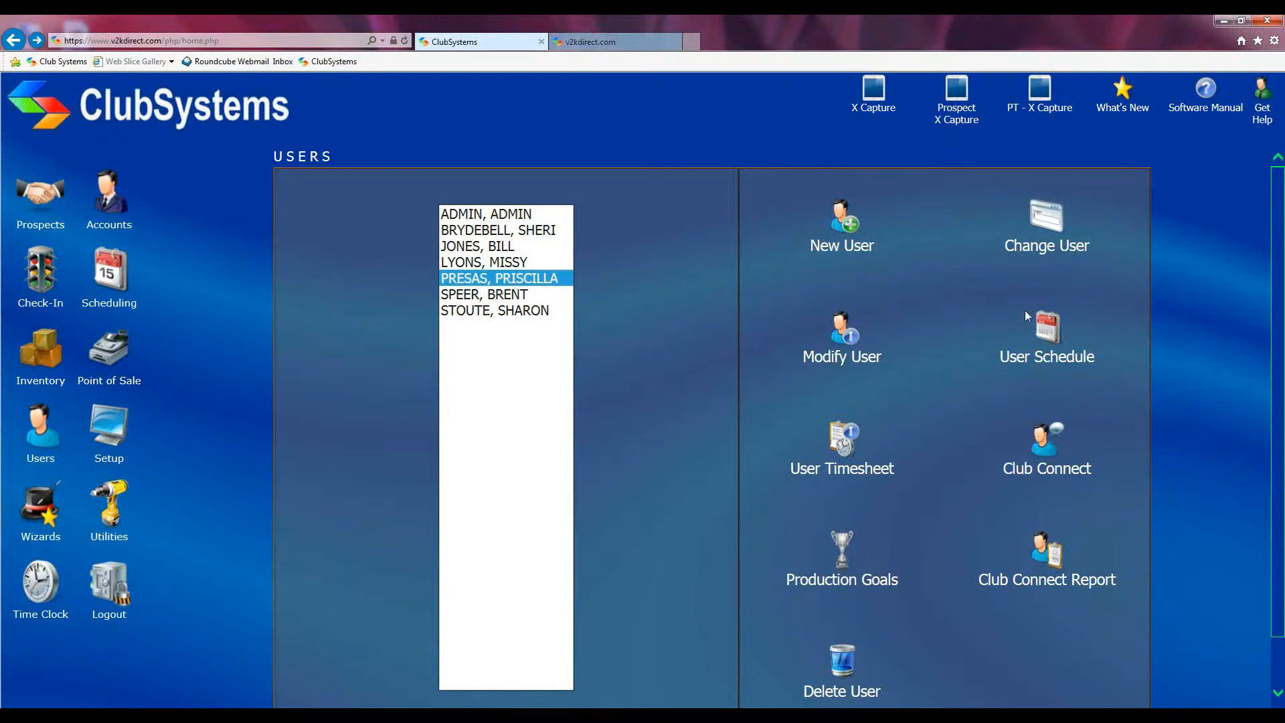
{"action": "left_click", "coordinate": [1036, 330]}
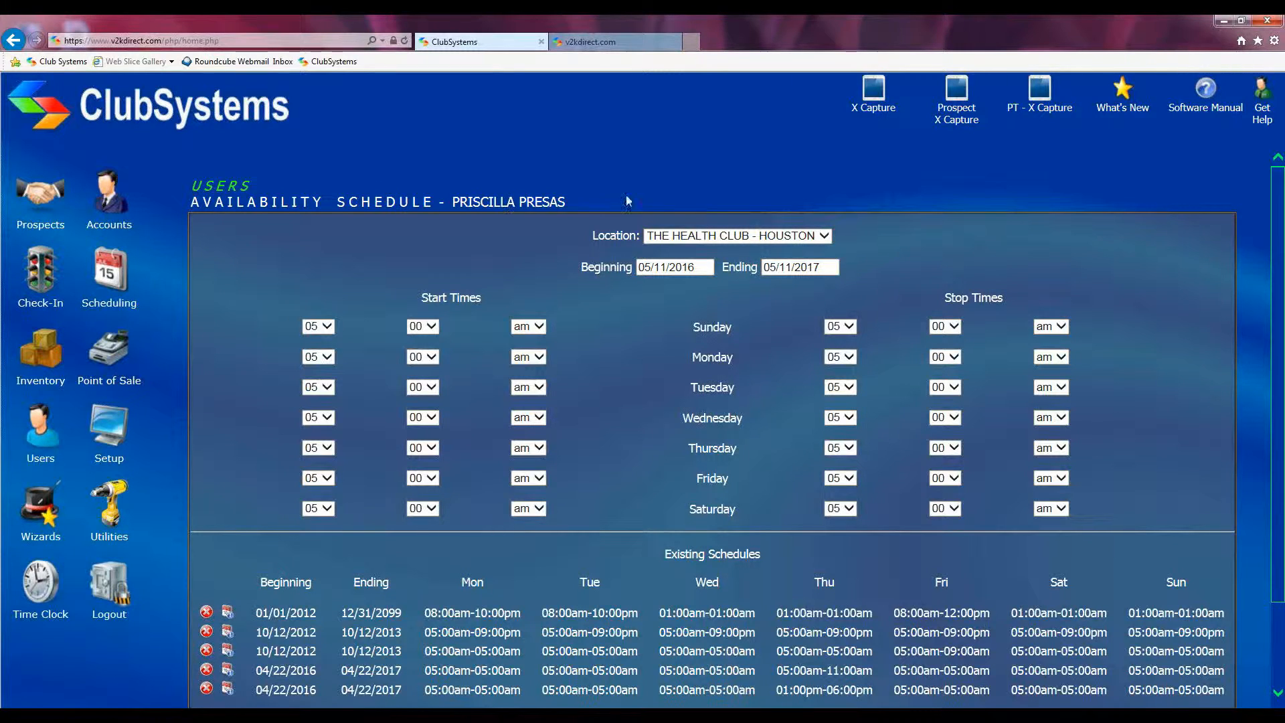
{"action": "left_click", "coordinate": [672, 267]}
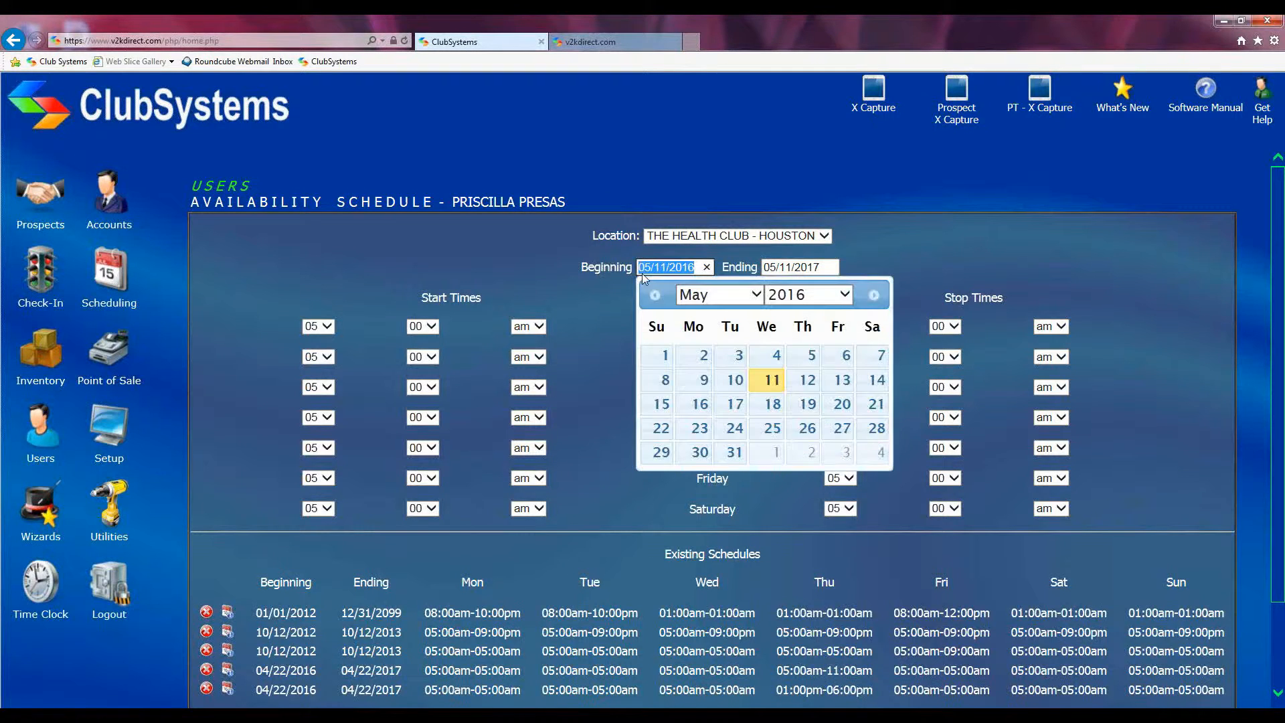
{"action": "left_click", "coordinate": [817, 266]}
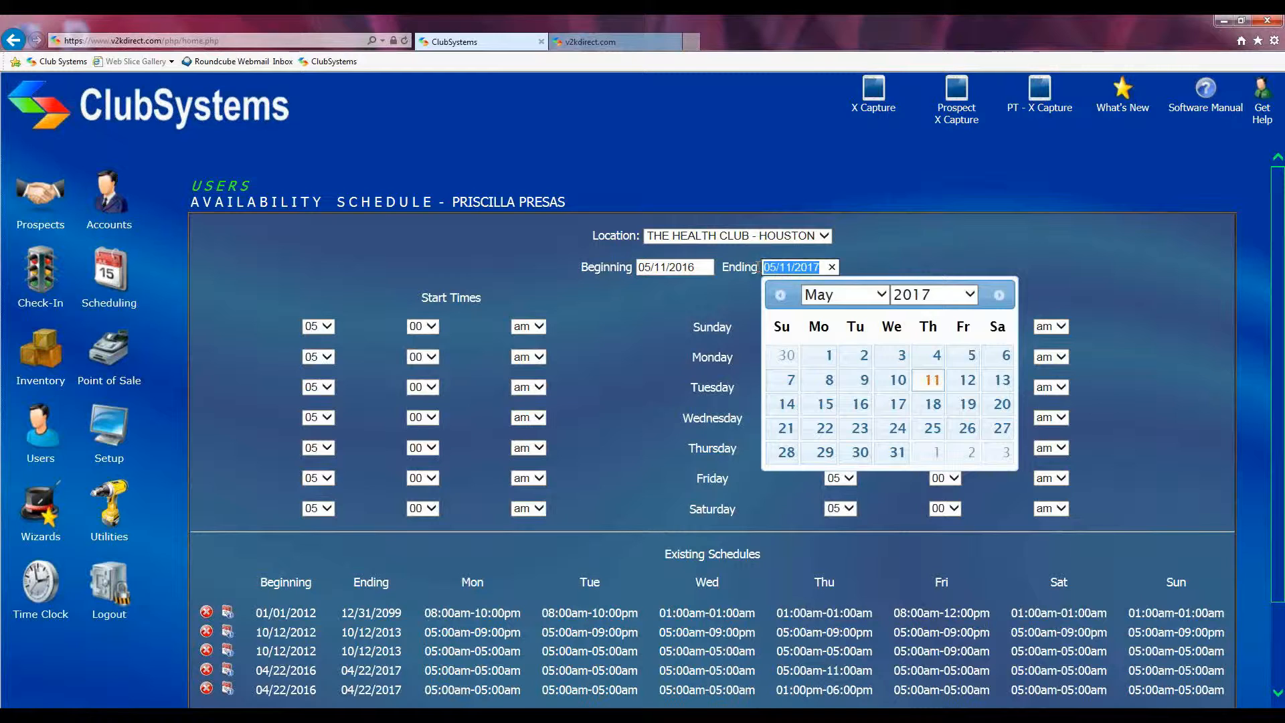
{"action": "left_click", "coordinate": [756, 266]}
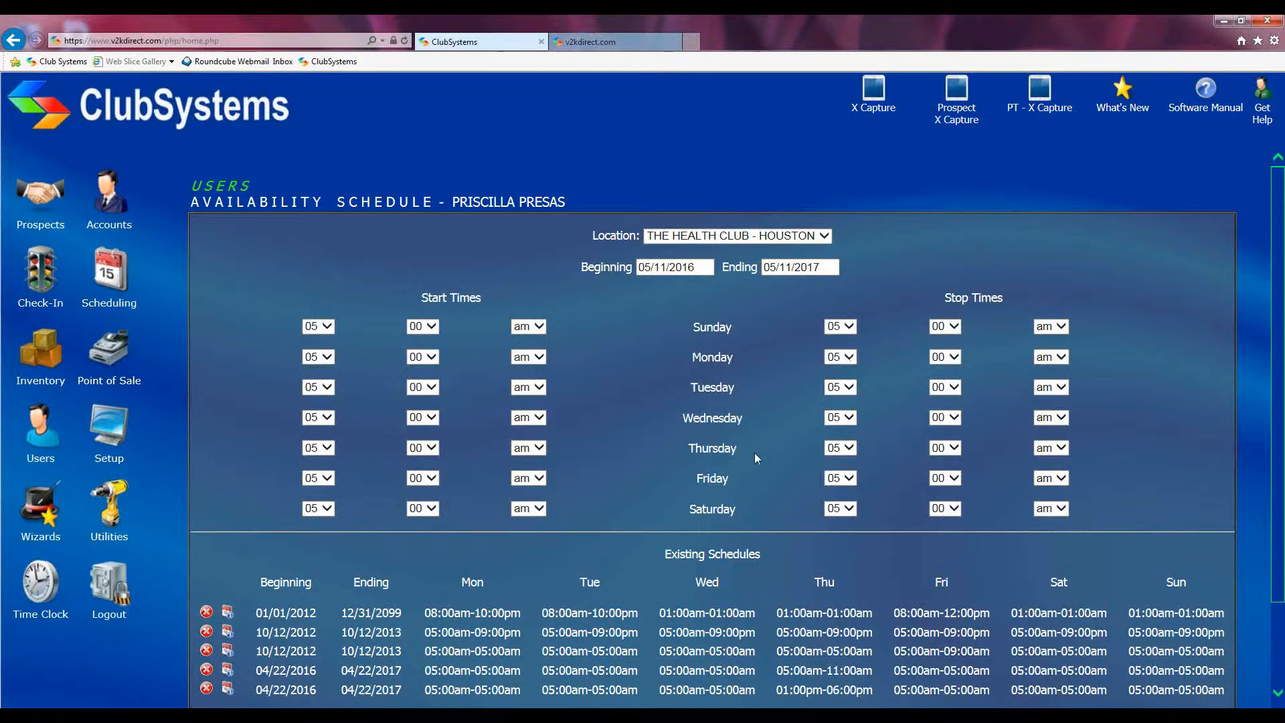
{"action": "scroll", "coordinate": [753, 452], "scroll_direction": "down", "scroll_amount": 2}
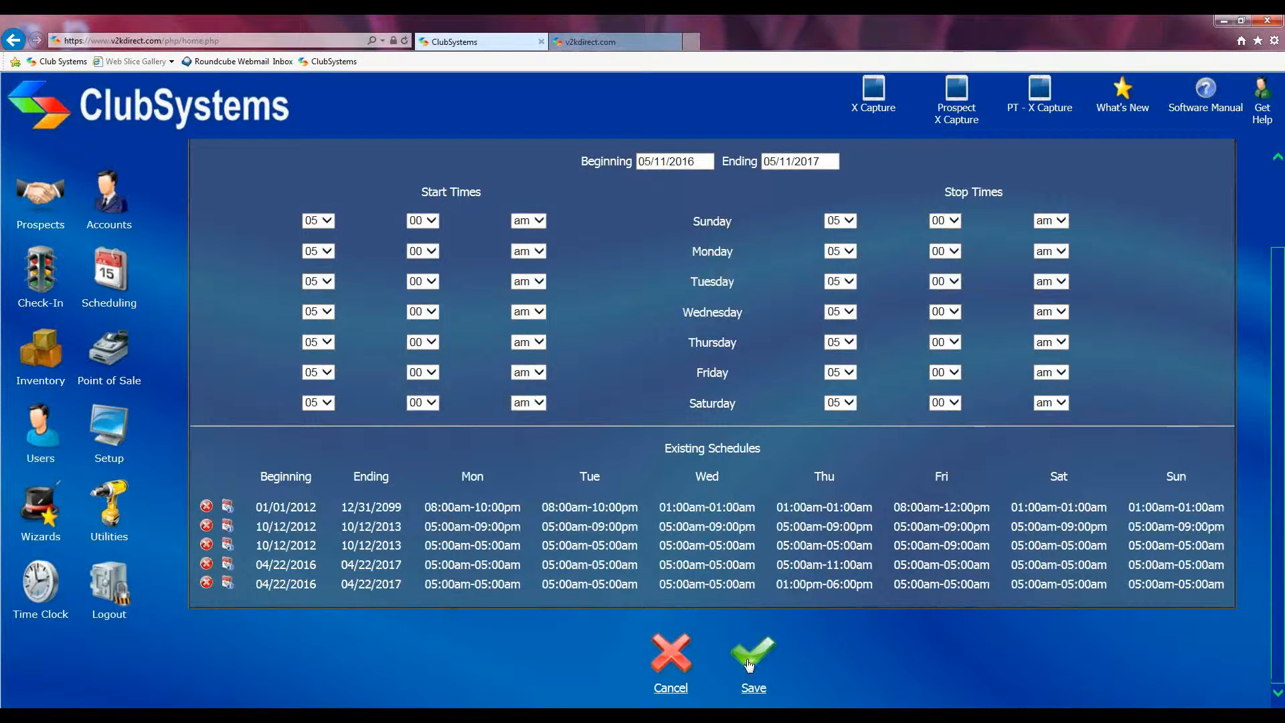
{"action": "scroll", "coordinate": [621, 239], "scroll_direction": "up", "scroll_amount": 1}
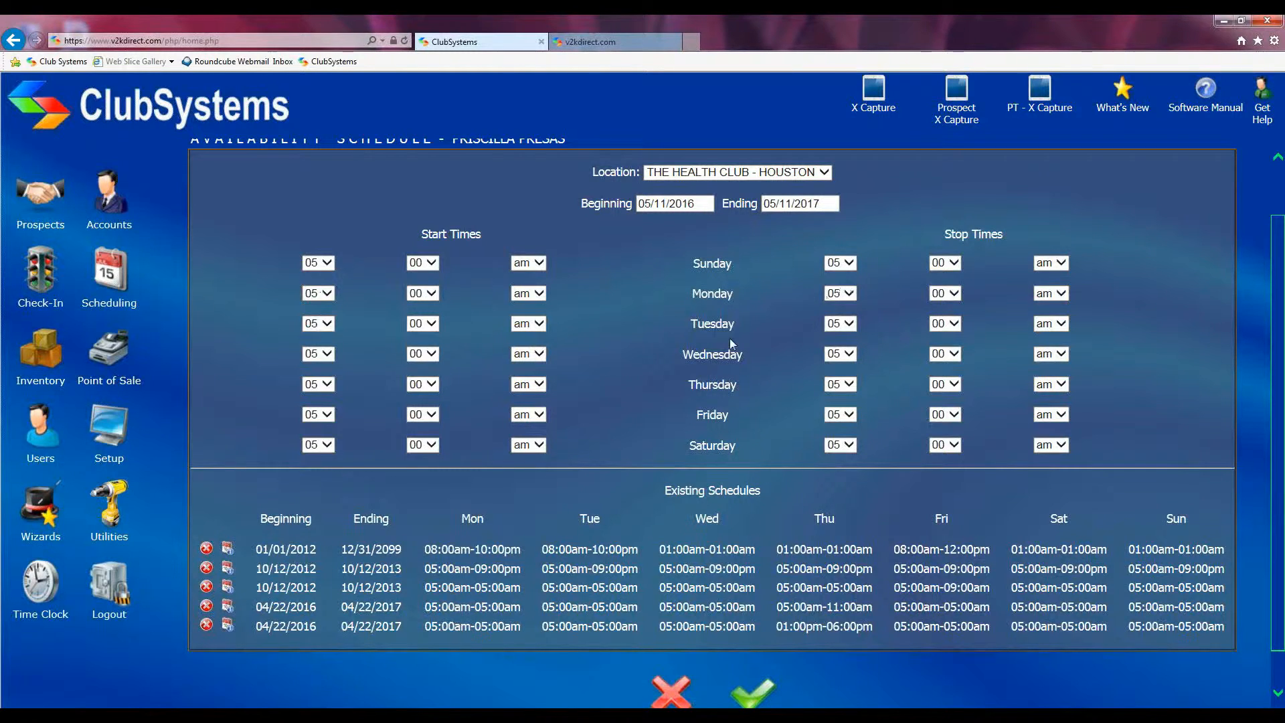
{"action": "scroll", "coordinate": [816, 458], "scroll_direction": "down", "scroll_amount": 2}
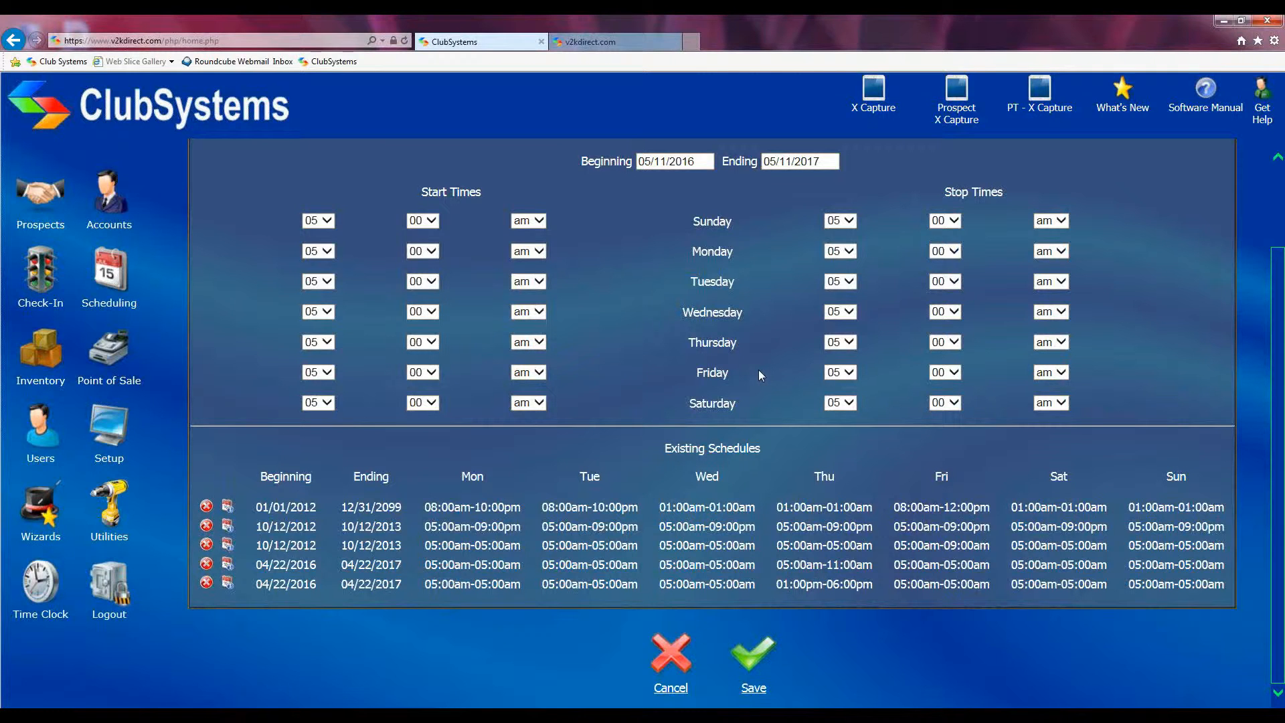
{"action": "scroll", "coordinate": [757, 369], "scroll_direction": "up", "scroll_amount": 2}
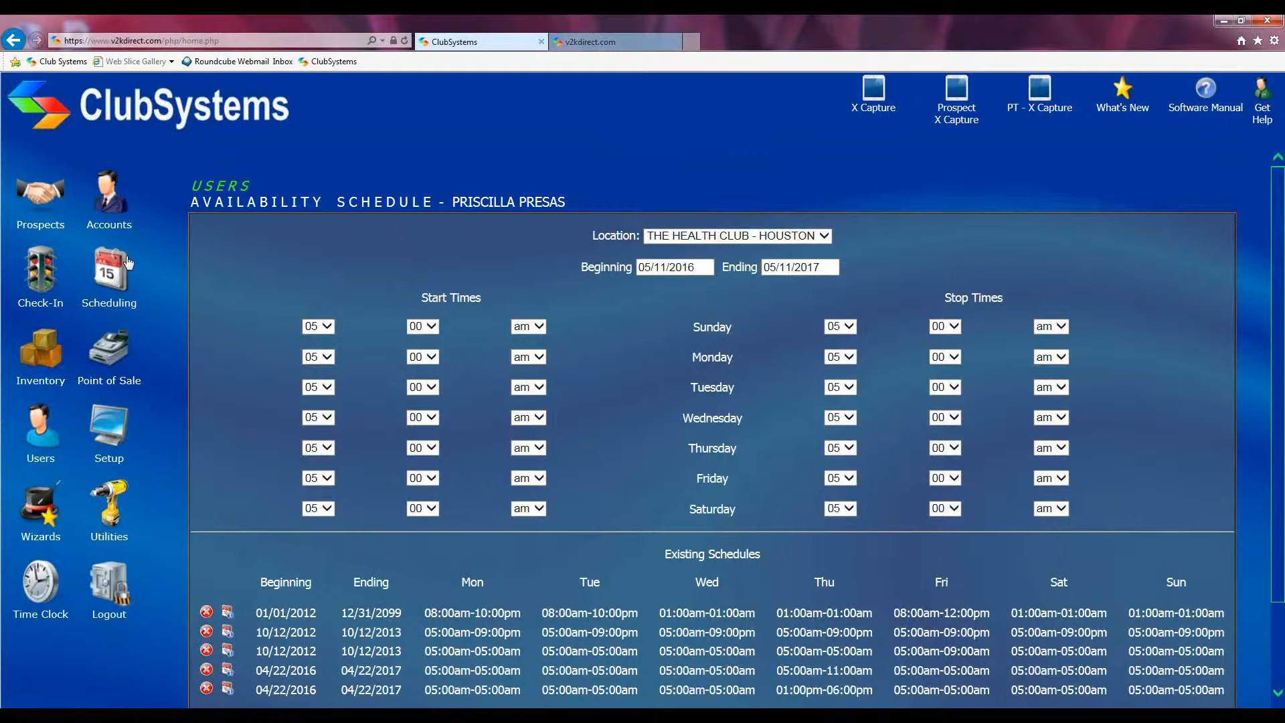
Step: Open Scheduling > User Schedules to show staff appointments for Wed May 11 2016
{"action": "left_click", "coordinate": [110, 277]}
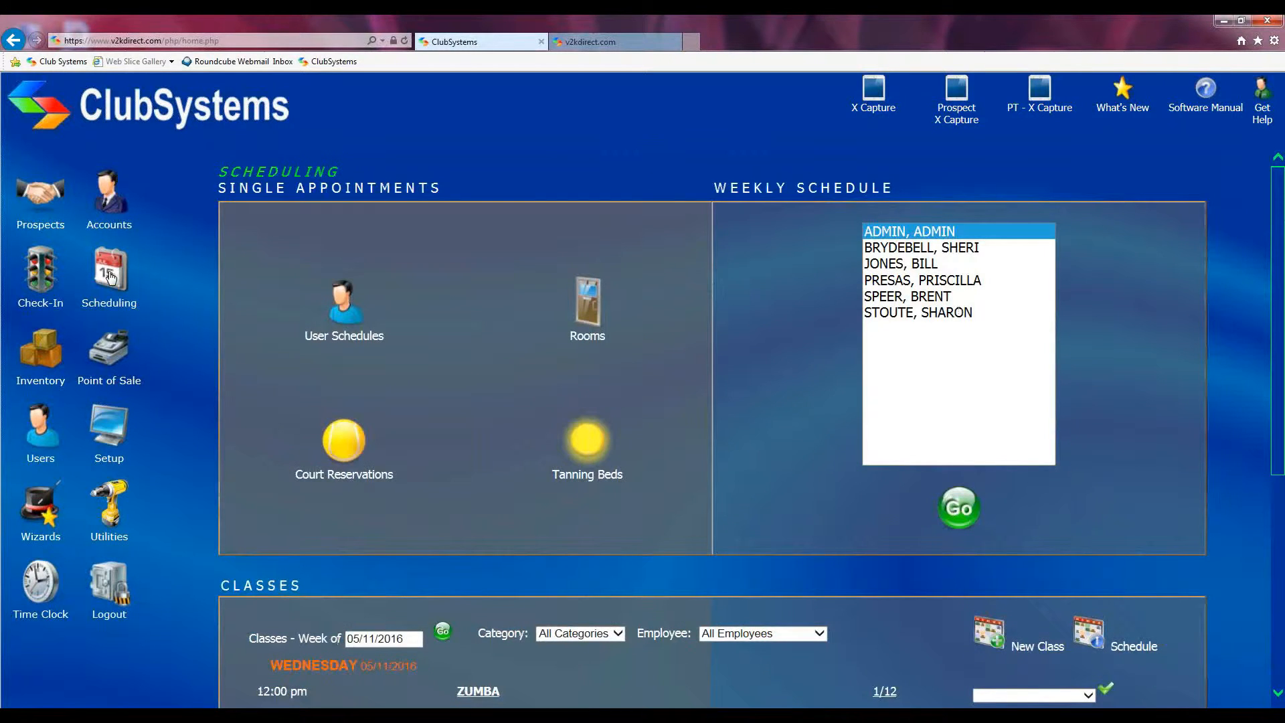
{"action": "left_click", "coordinate": [343, 309]}
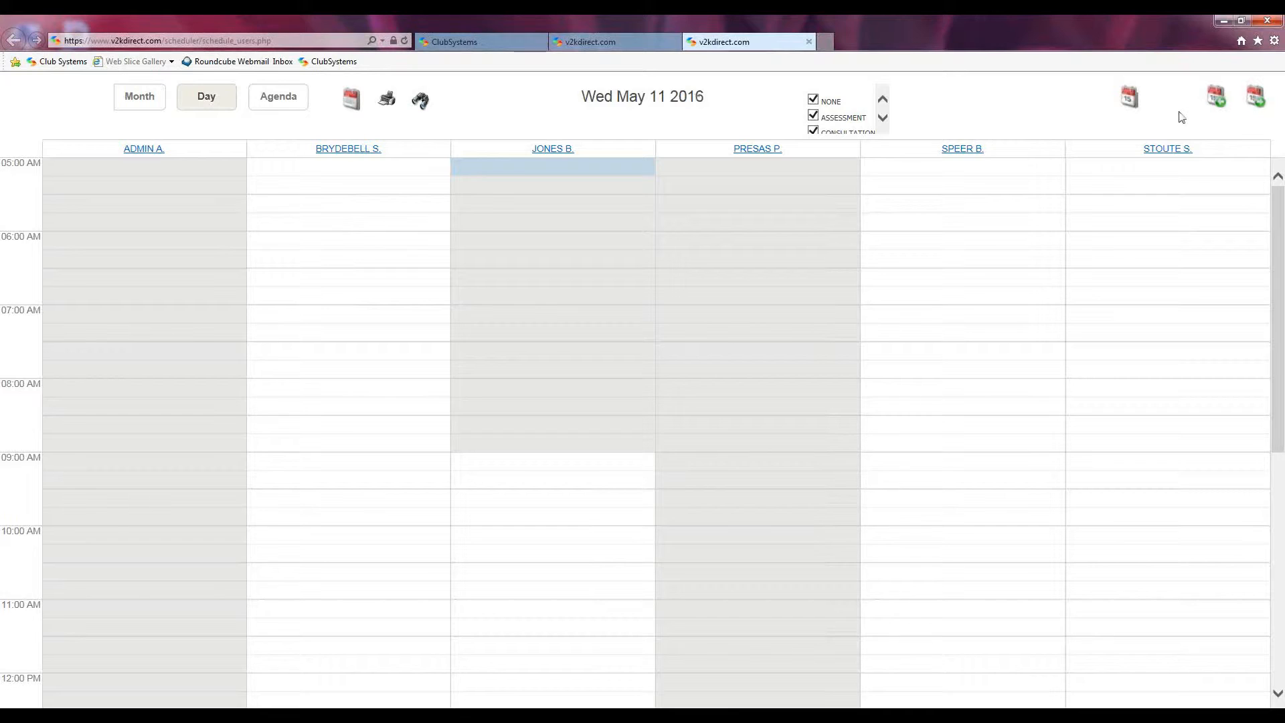
Step: Step the schedule forward to Sat May 14, then back five days to Mon May 9 2016
{"action": "left_click", "coordinate": [1258, 105]}
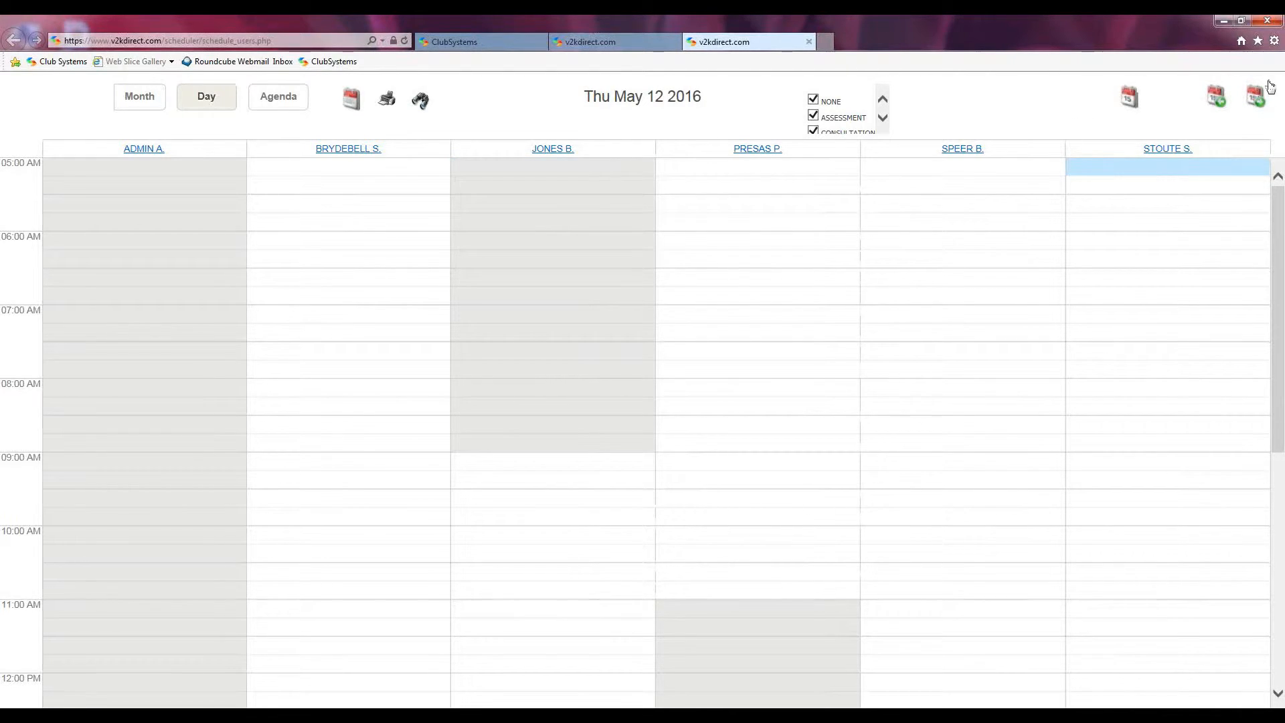
{"action": "left_click", "coordinate": [1259, 99]}
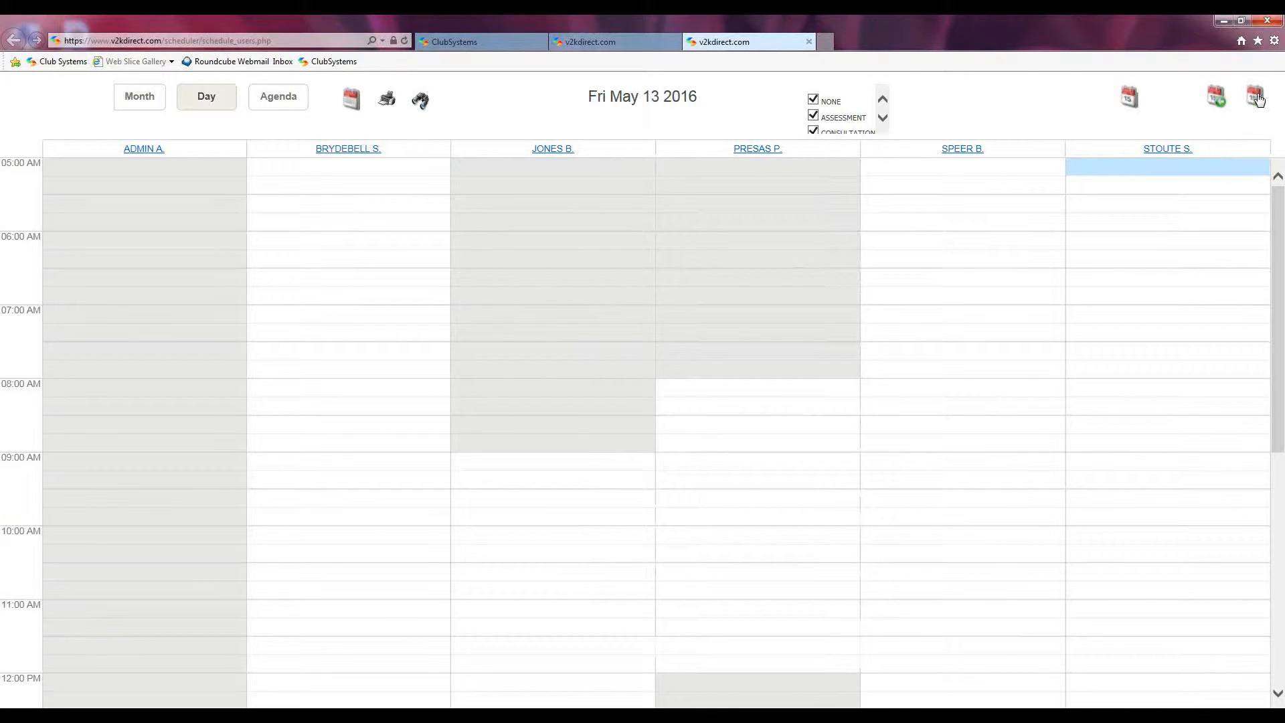
{"action": "left_click", "coordinate": [1259, 98]}
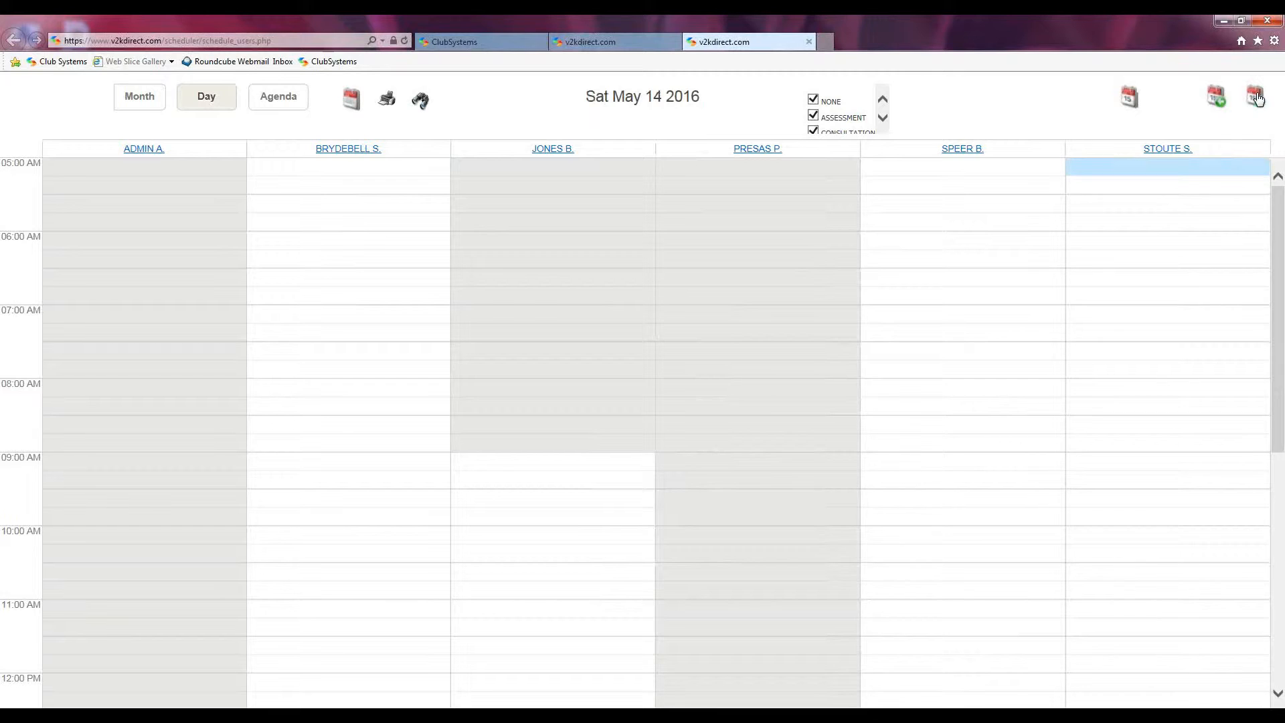
{"action": "left_click", "coordinate": [1216, 100]}
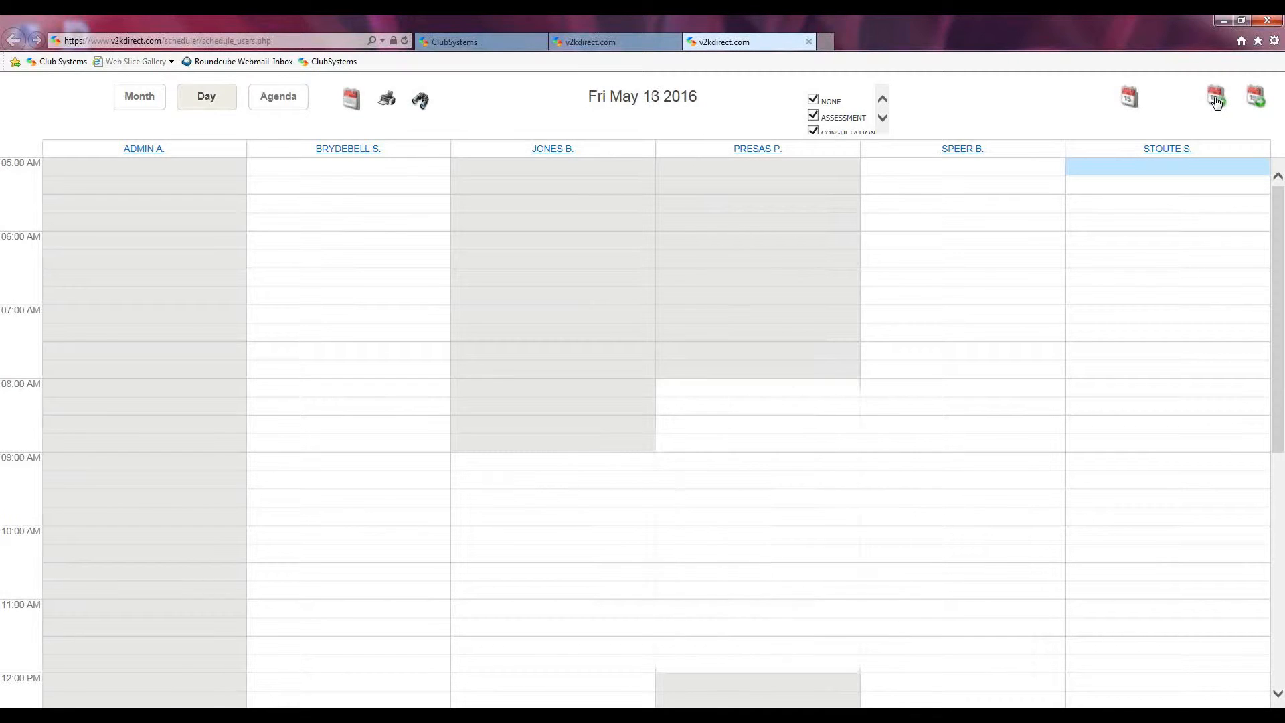
{"action": "left_click", "coordinate": [1216, 100]}
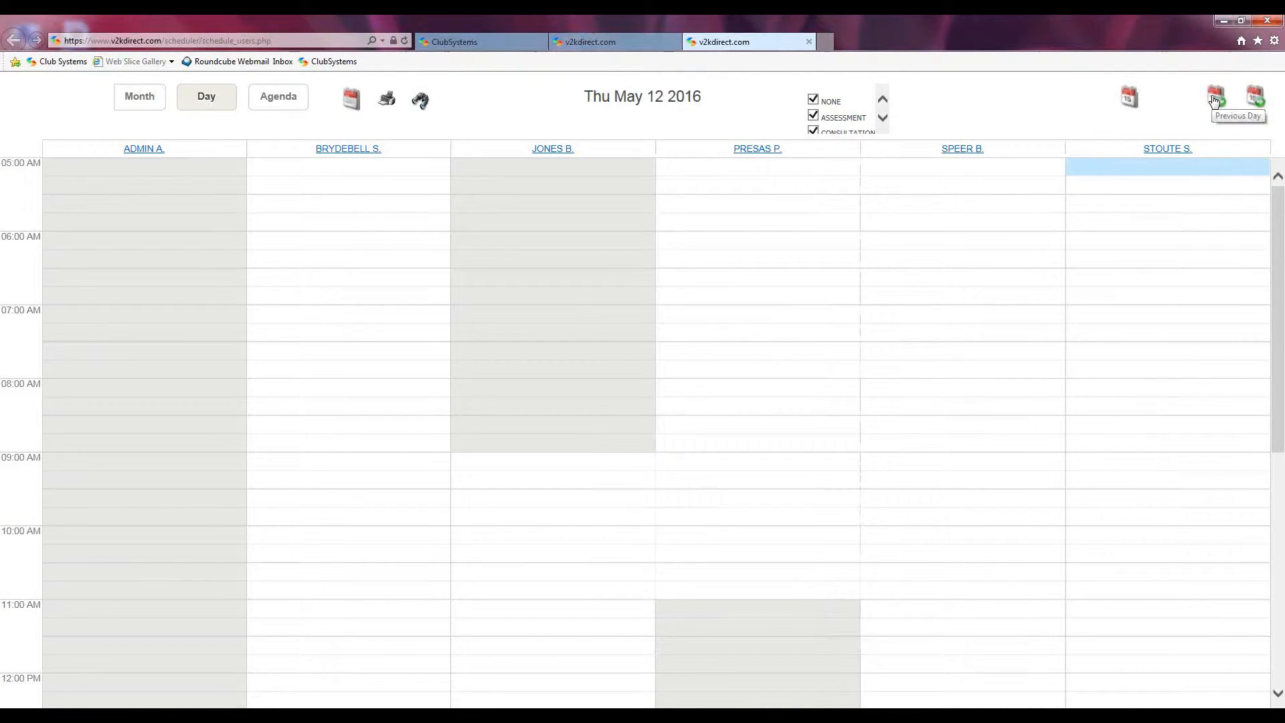
{"action": "left_click", "coordinate": [1215, 101]}
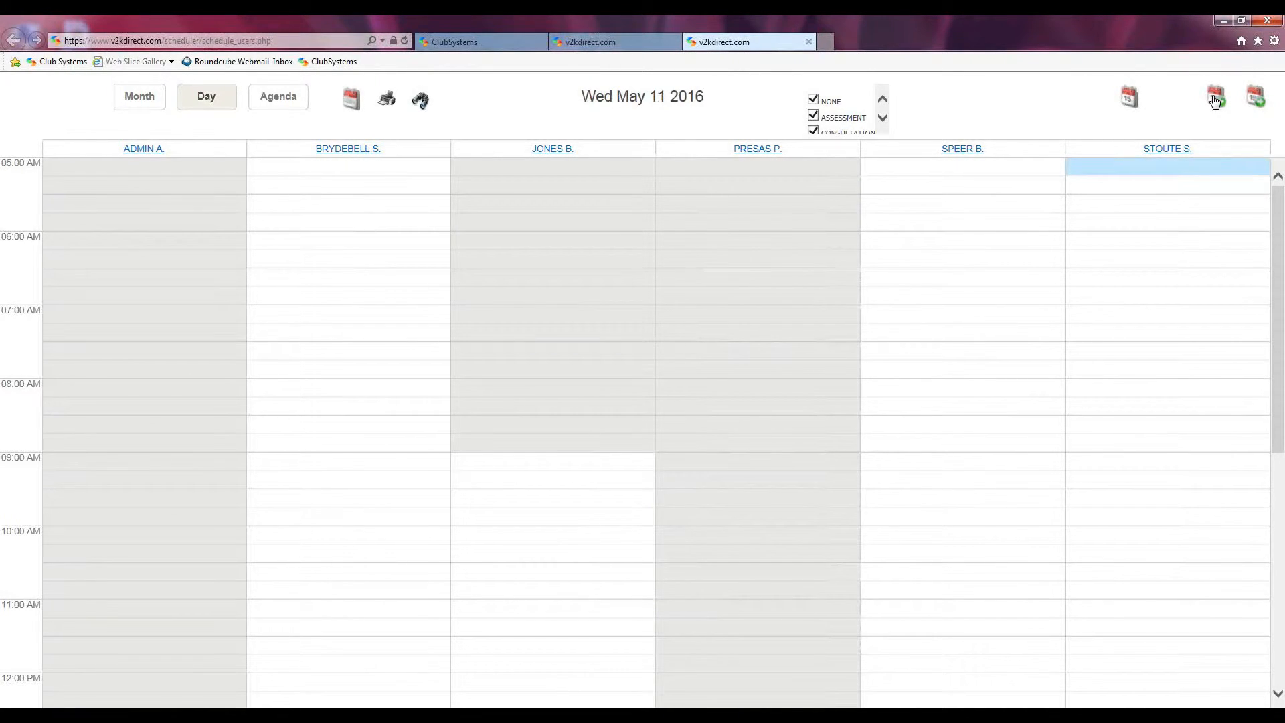
{"action": "left_click", "coordinate": [1216, 101]}
{"action": "left_click", "coordinate": [1216, 100]}
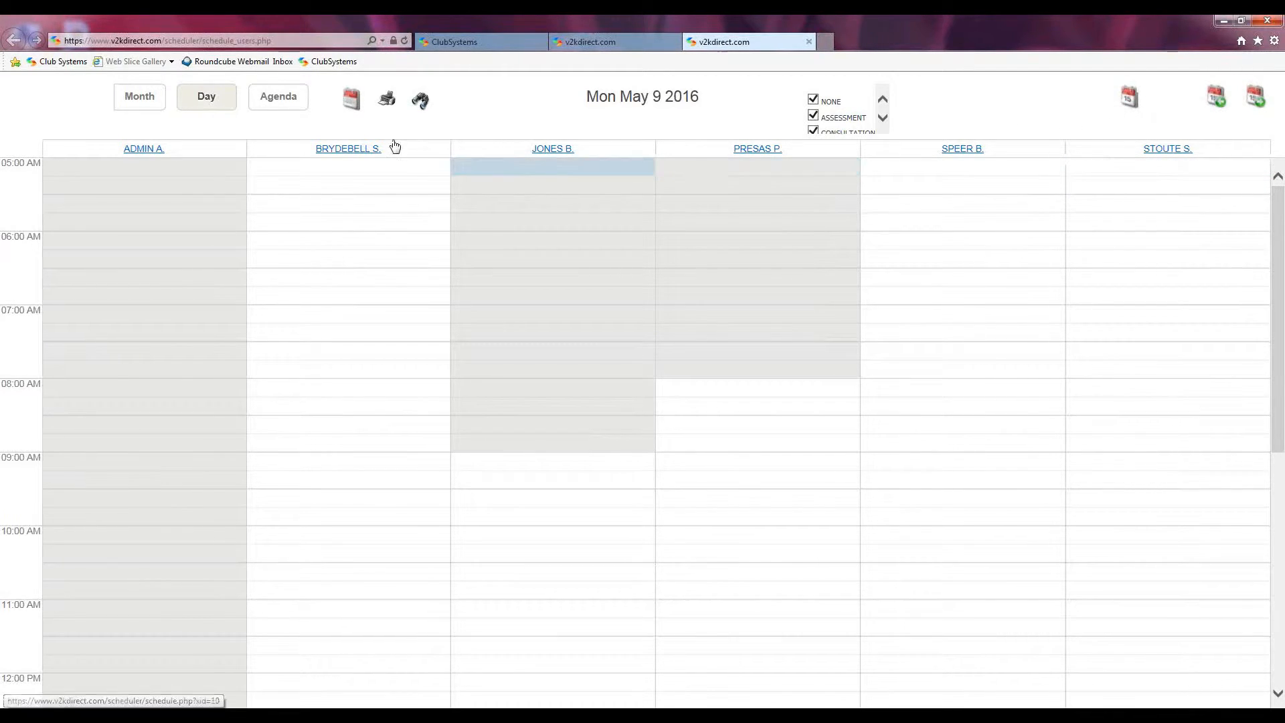
Step: Pick June 23 in the month date picker, then use Today to return to Wed May 11
{"action": "left_click", "coordinate": [350, 102]}
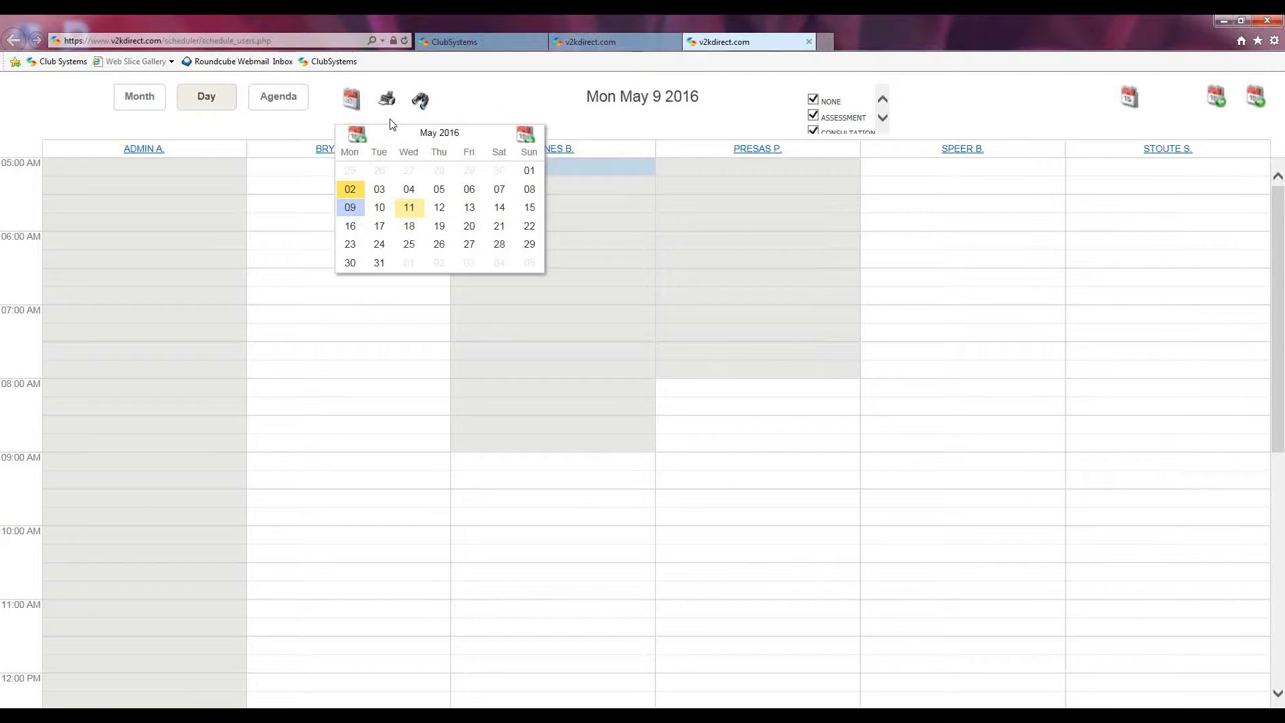
{"action": "left_click", "coordinate": [526, 136]}
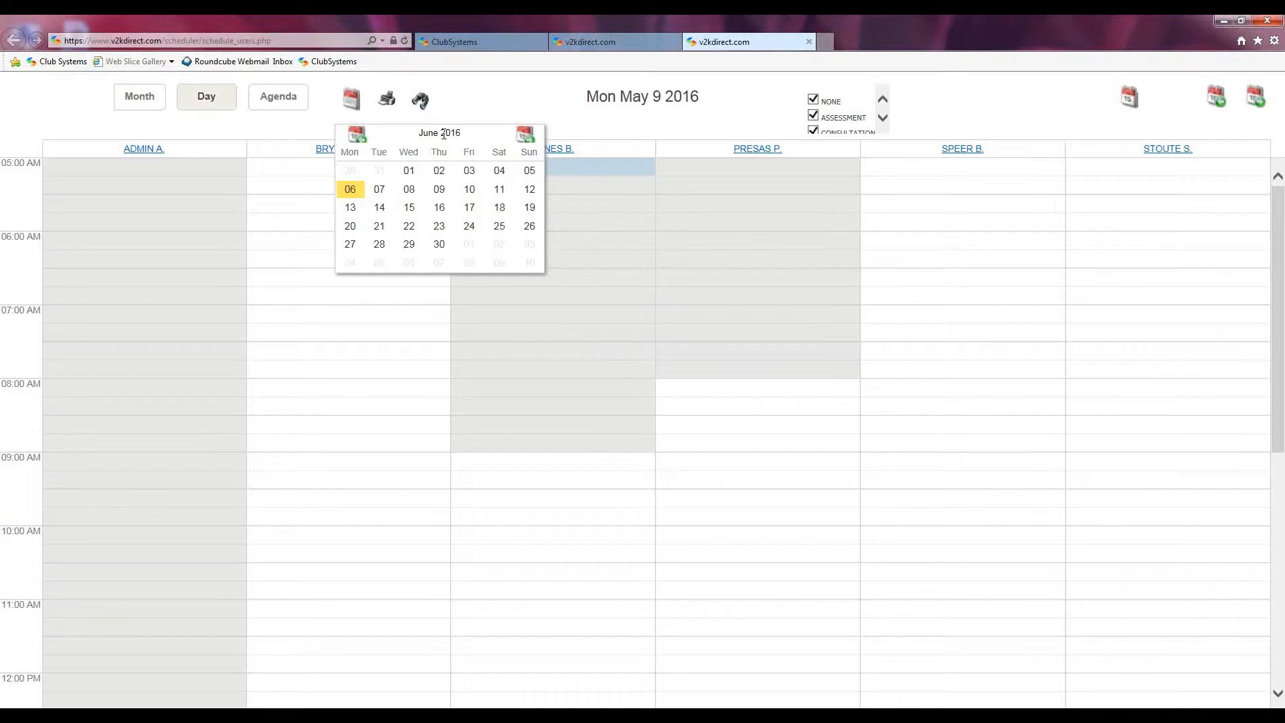
{"action": "left_click", "coordinate": [439, 228]}
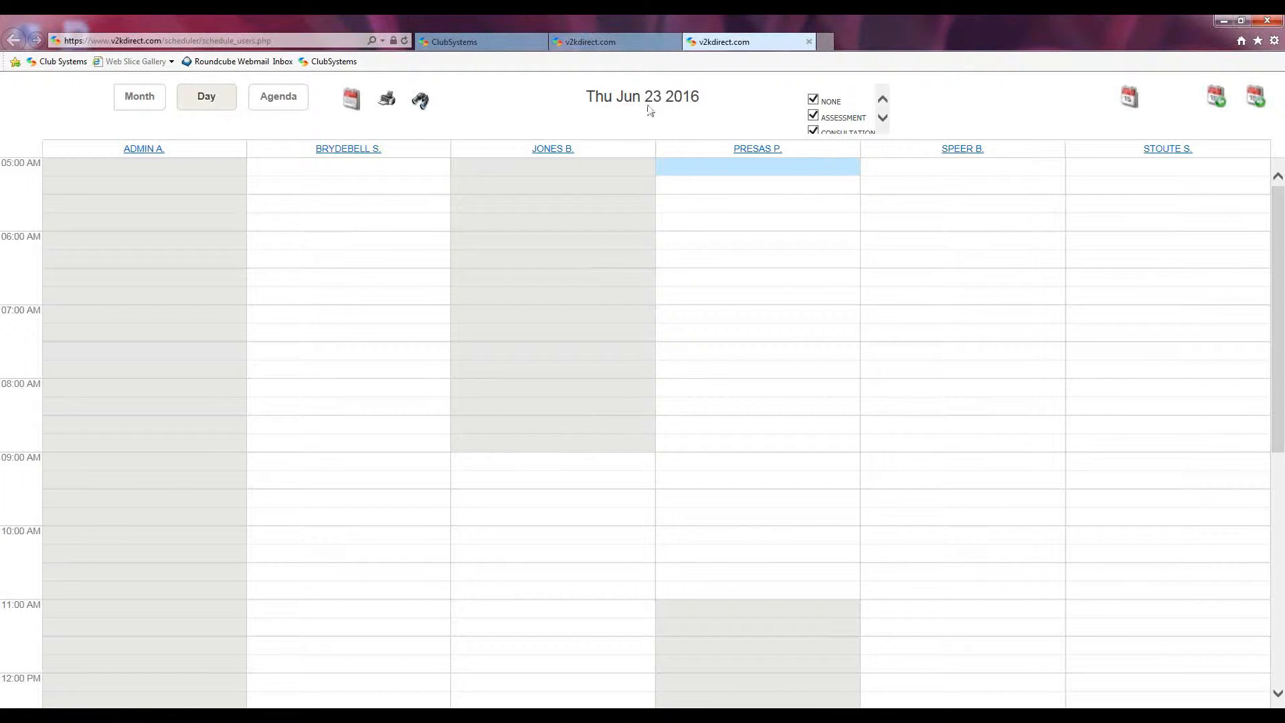
{"action": "left_click", "coordinate": [1129, 101]}
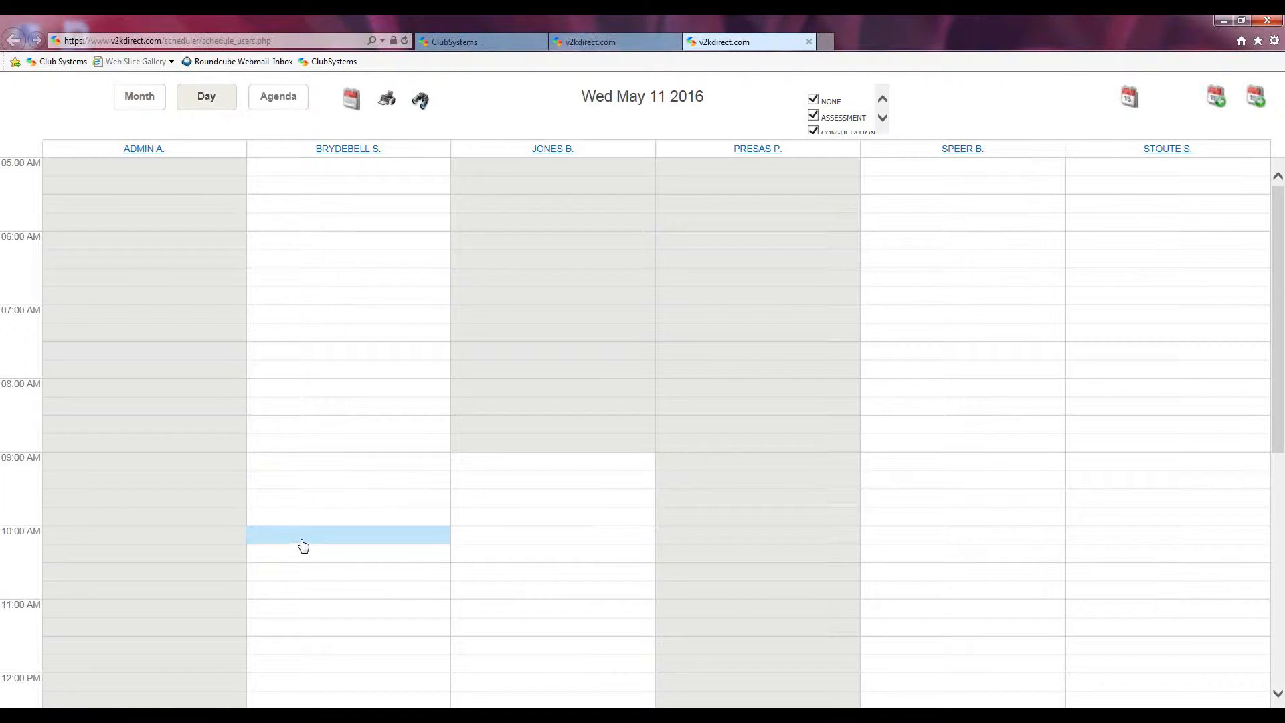
Step: Create a new 04:00–04:30 PM appointment in the second staff column on May 11 2016
{"action": "scroll", "coordinate": [301, 541], "scroll_direction": "down", "scroll_amount": 6}
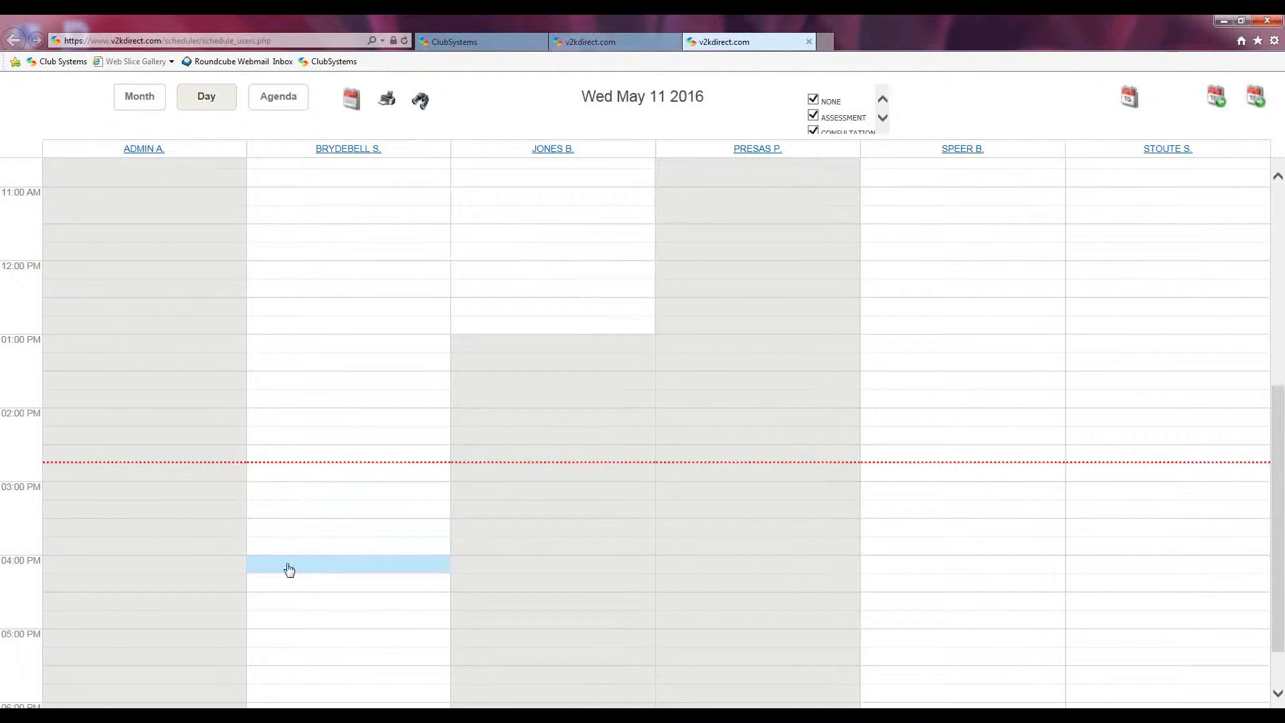
{"action": "double_click", "coordinate": [289, 568]}
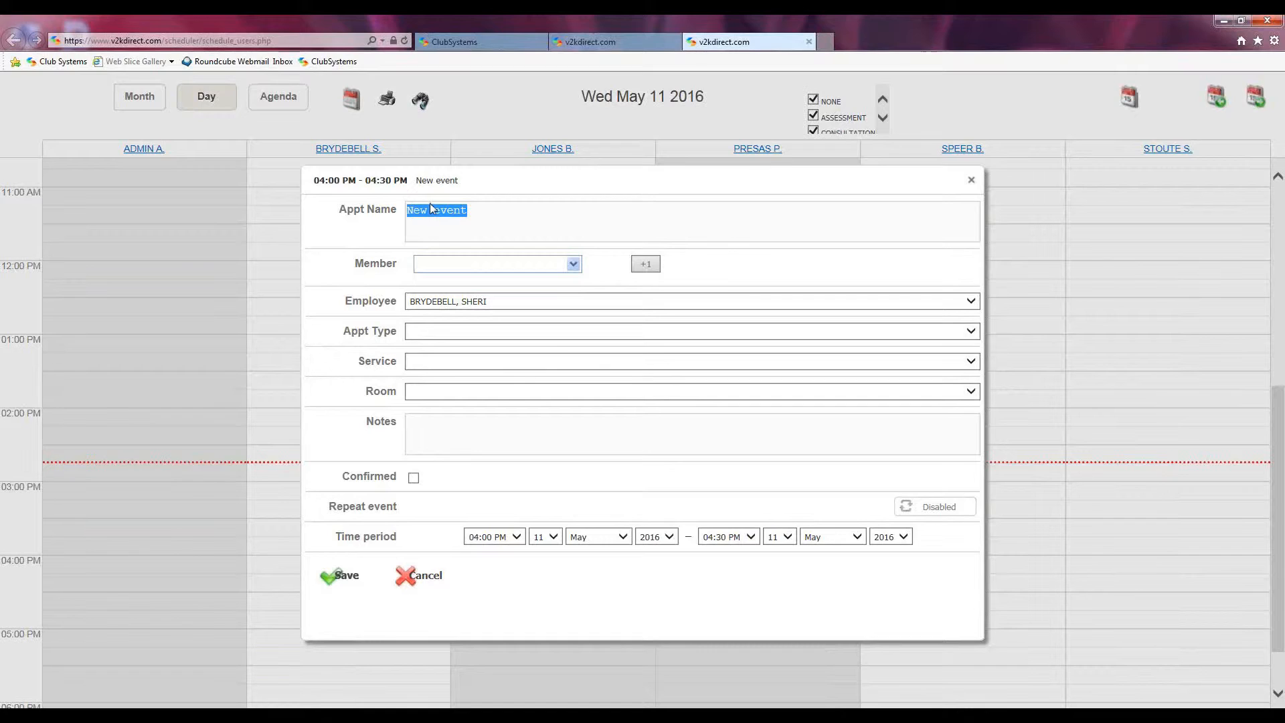
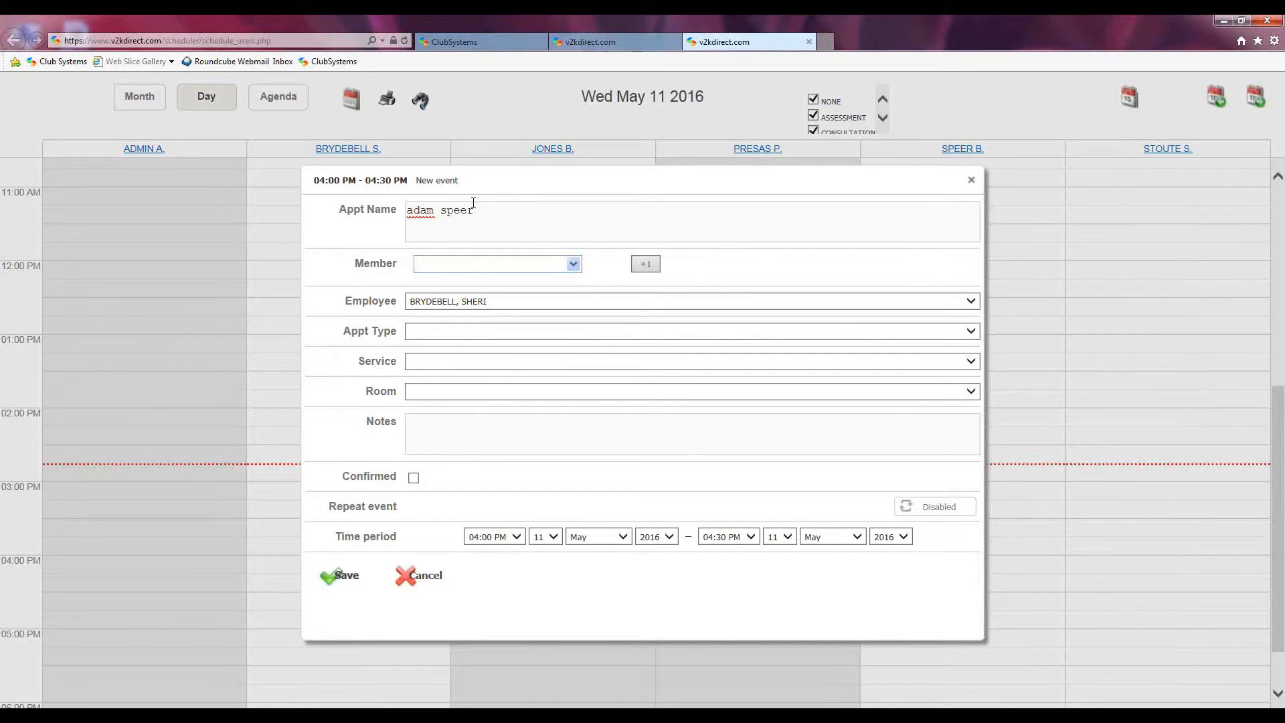
Step: Enter the member's name as the appointment name and link the matching member record
{"action": "left_click", "coordinate": [442, 266]}
{"action": "type", "text": "spee"}
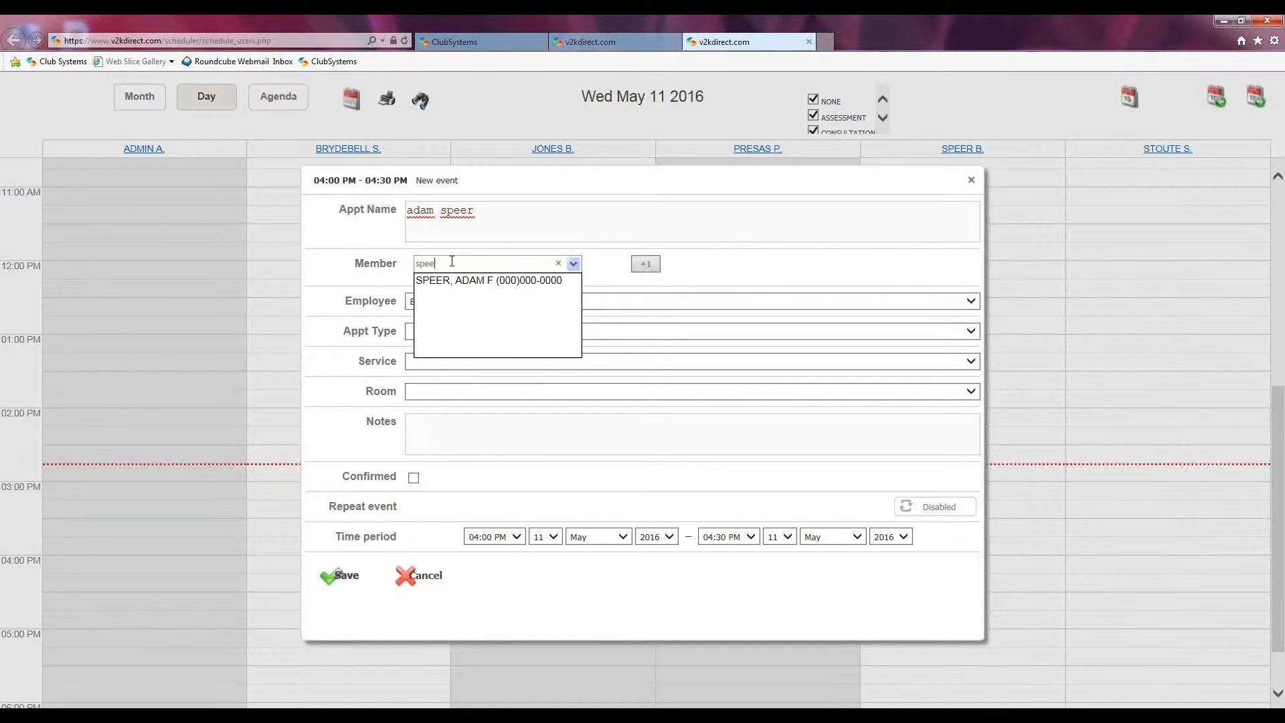
{"action": "left_click", "coordinate": [441, 280]}
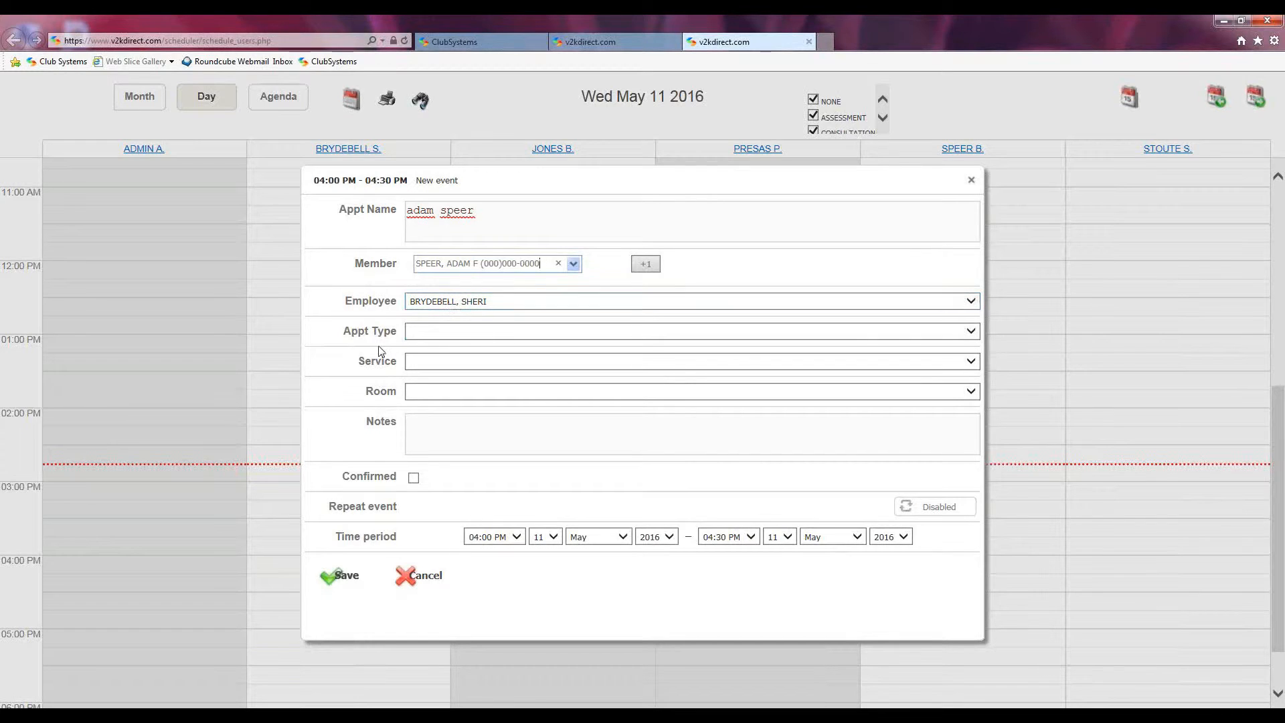
Step: Set the appointment type to TRAINING, leave the service empty, and open the room list
{"action": "left_click", "coordinate": [971, 331]}
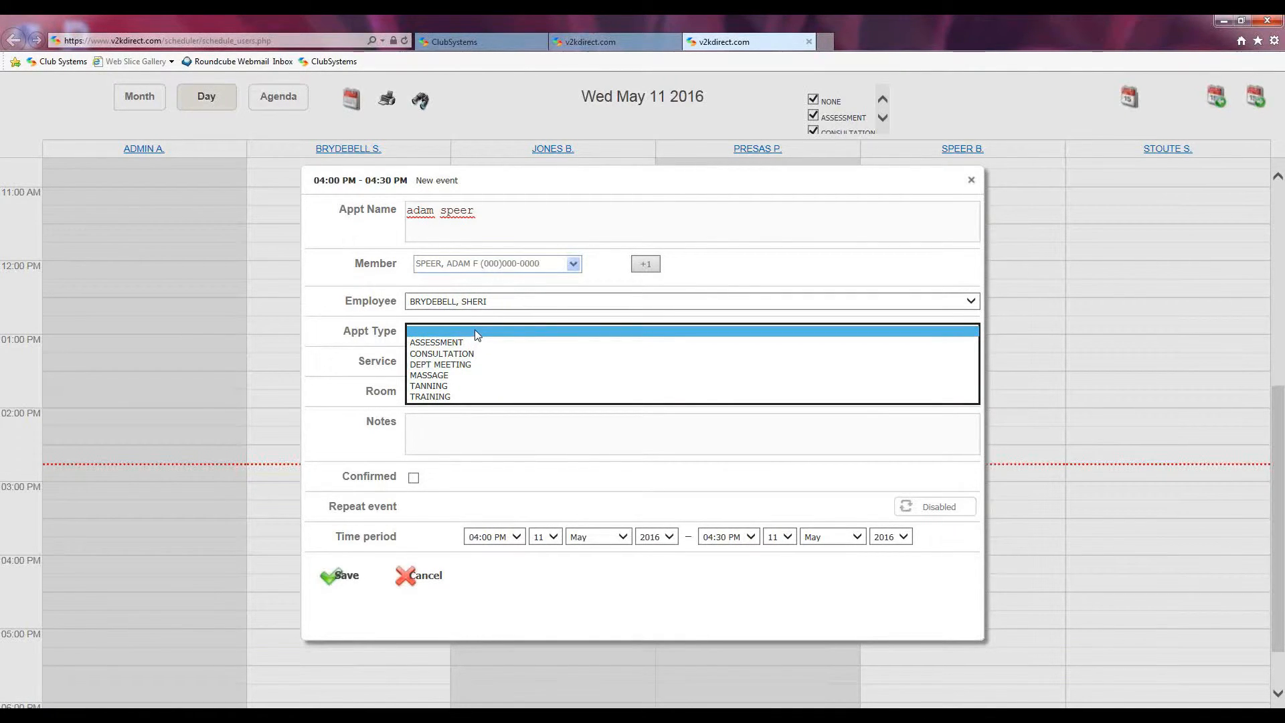
{"action": "left_click", "coordinate": [439, 397]}
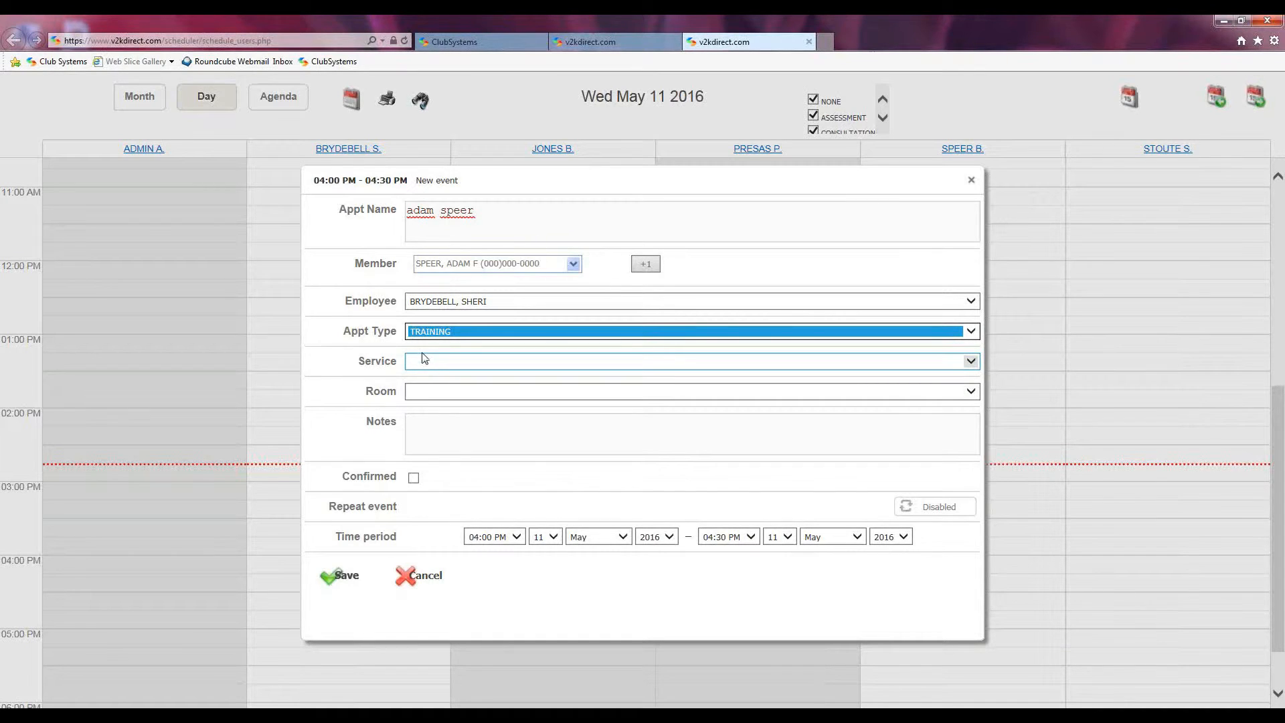
{"action": "left_click", "coordinate": [970, 366]}
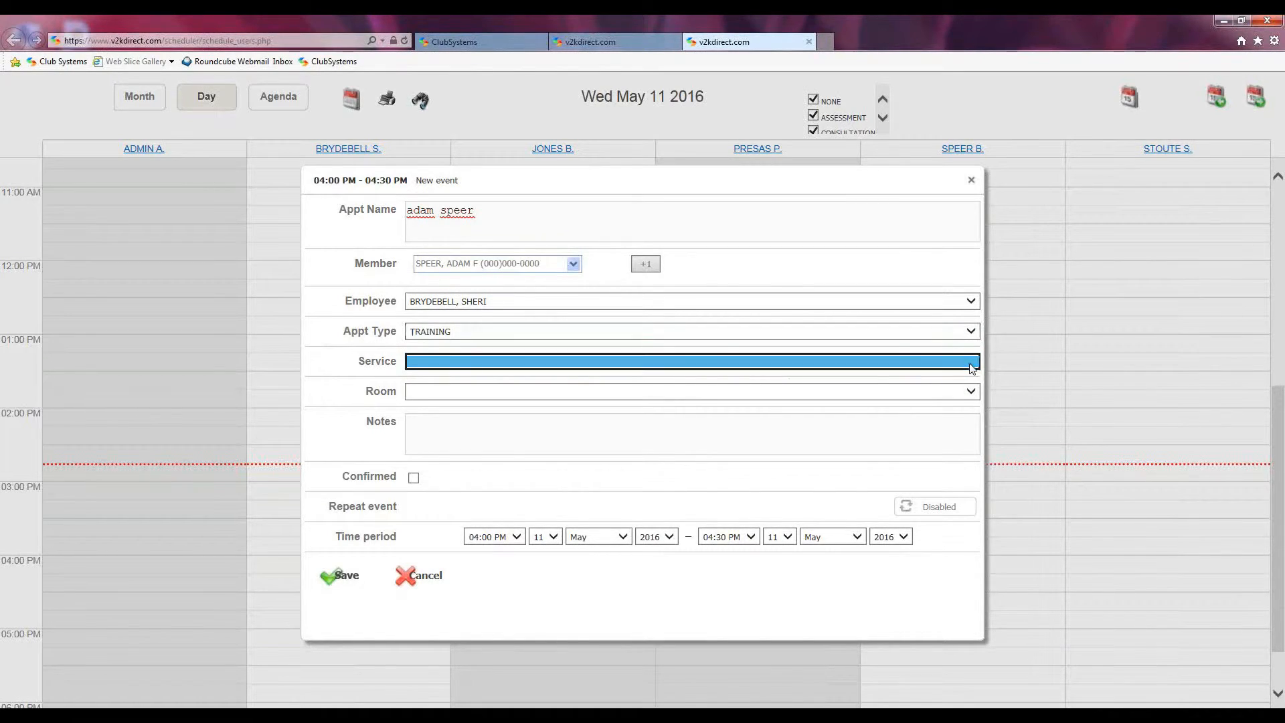
{"action": "left_click", "coordinate": [363, 361]}
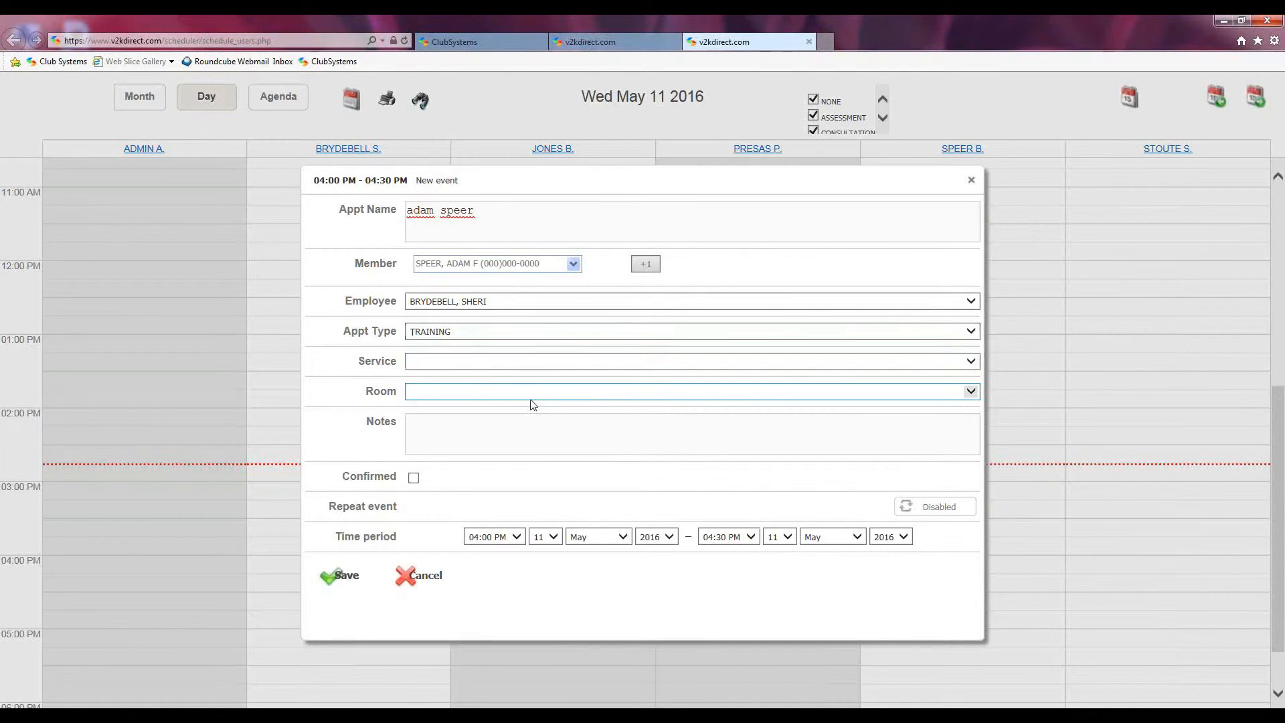
{"action": "left_click", "coordinate": [972, 391]}
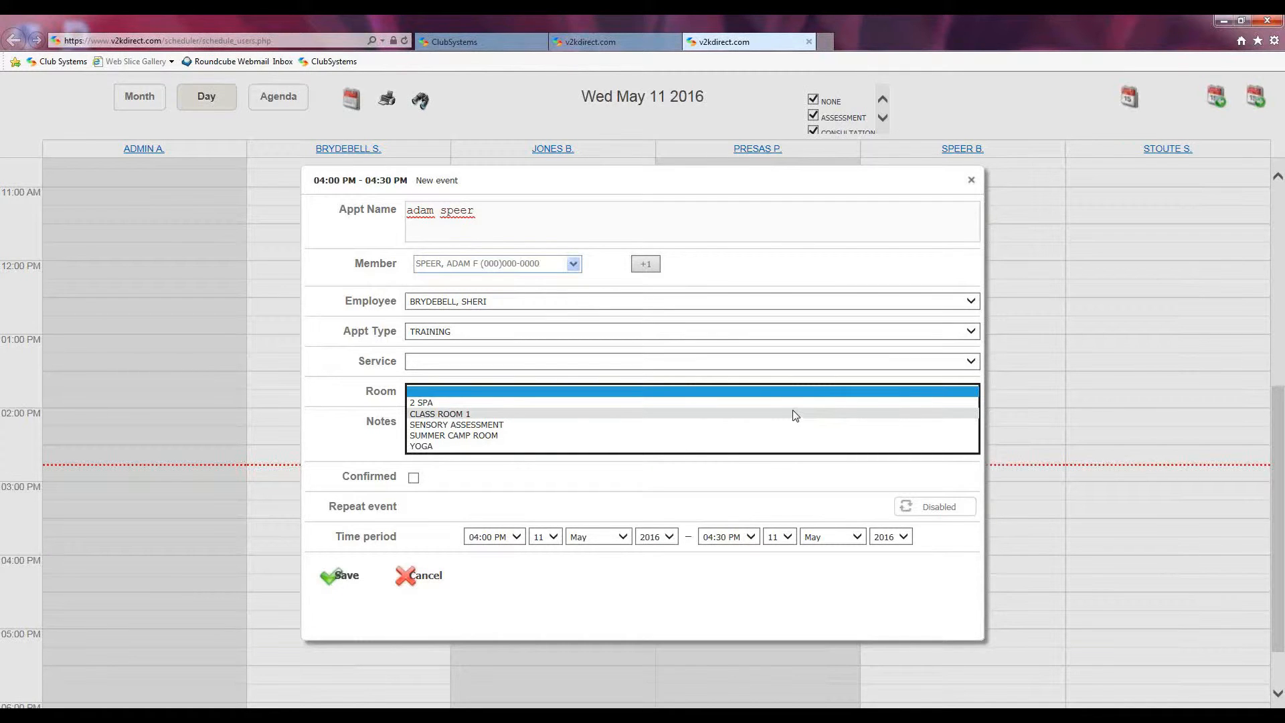
{"action": "left_click", "coordinate": [318, 422]}
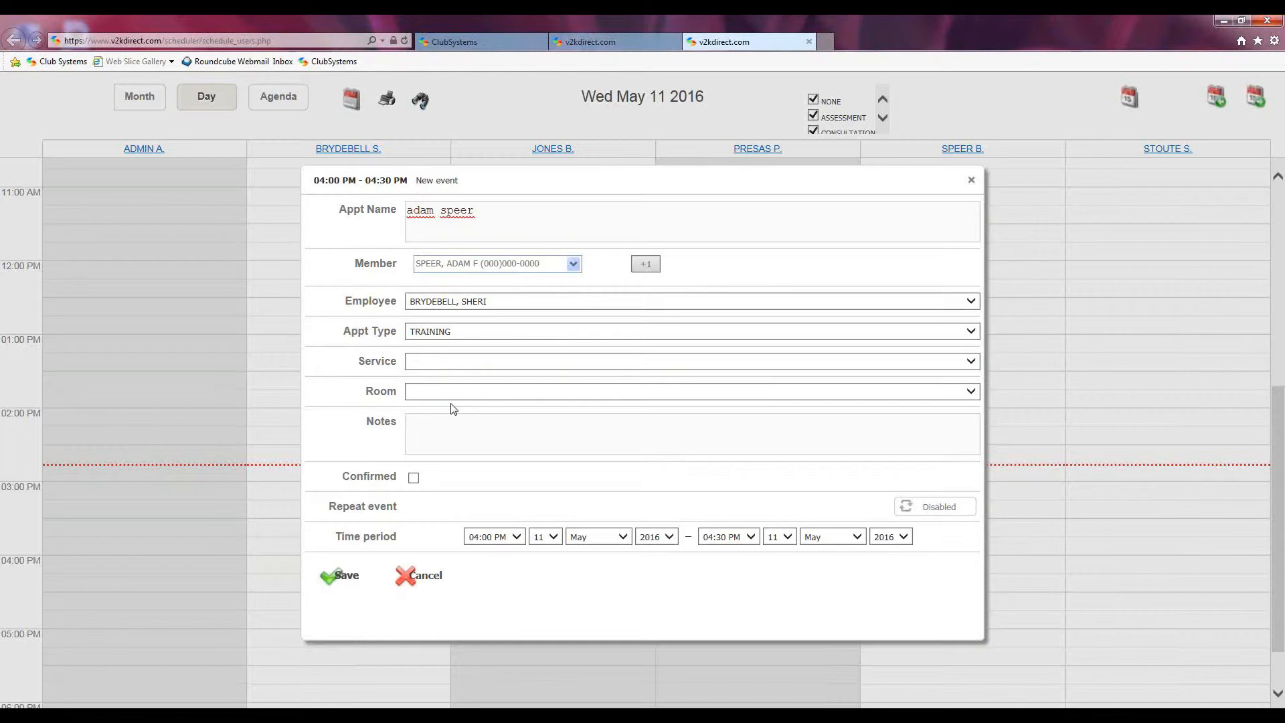
{"action": "left_click", "coordinate": [415, 479]}
{"action": "left_click", "coordinate": [414, 478]}
{"action": "left_click", "coordinate": [929, 510]}
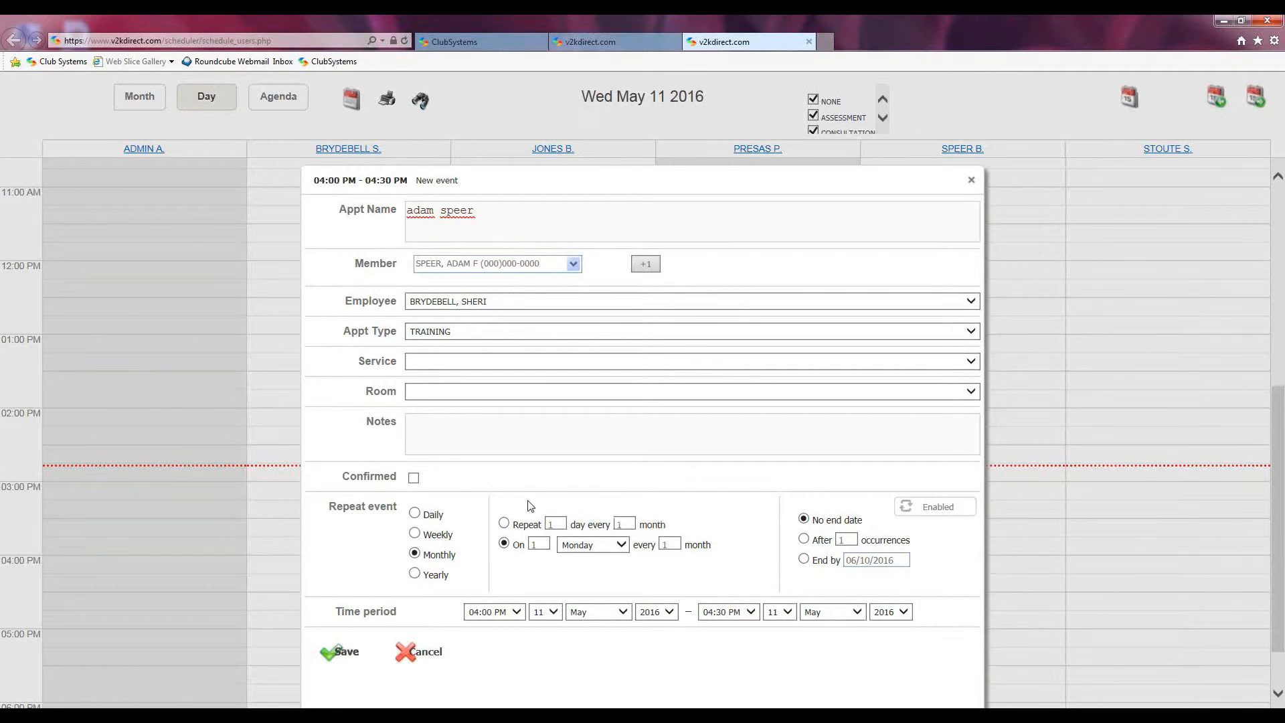
{"action": "left_click", "coordinate": [935, 510]}
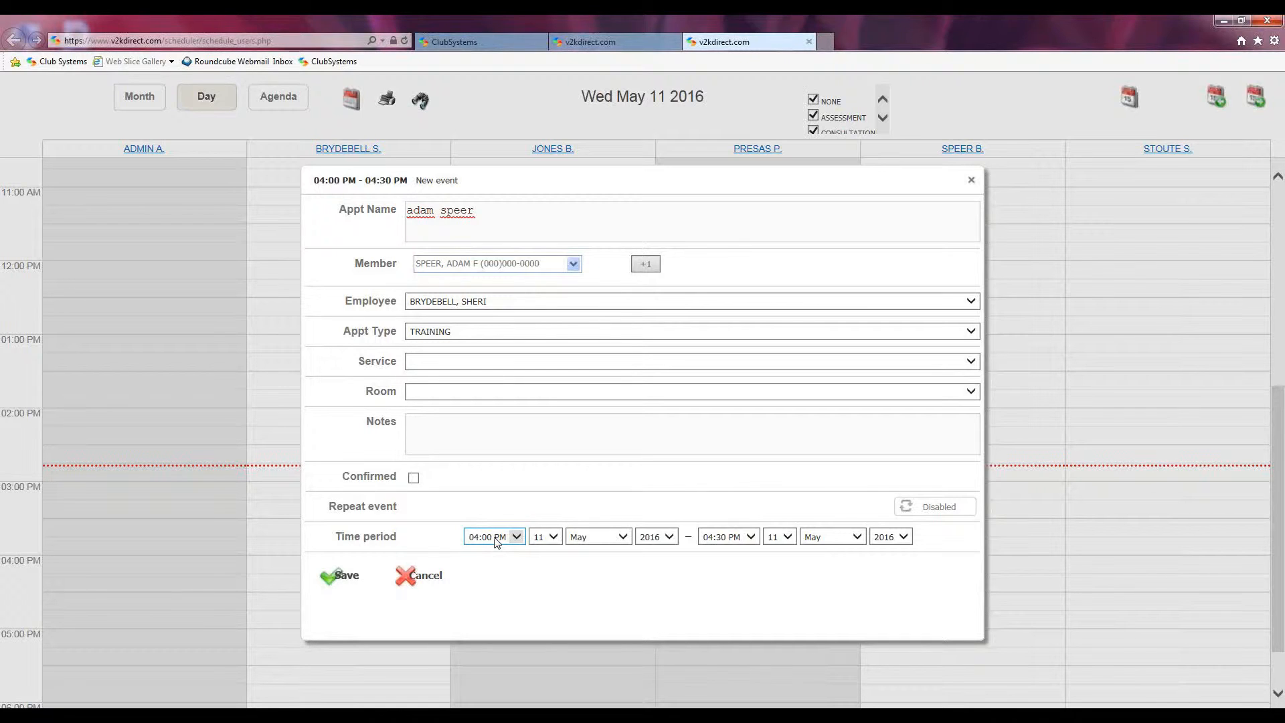
Step: Change the appointment's end time to 05:00 PM and save it
{"action": "left_click", "coordinate": [743, 539]}
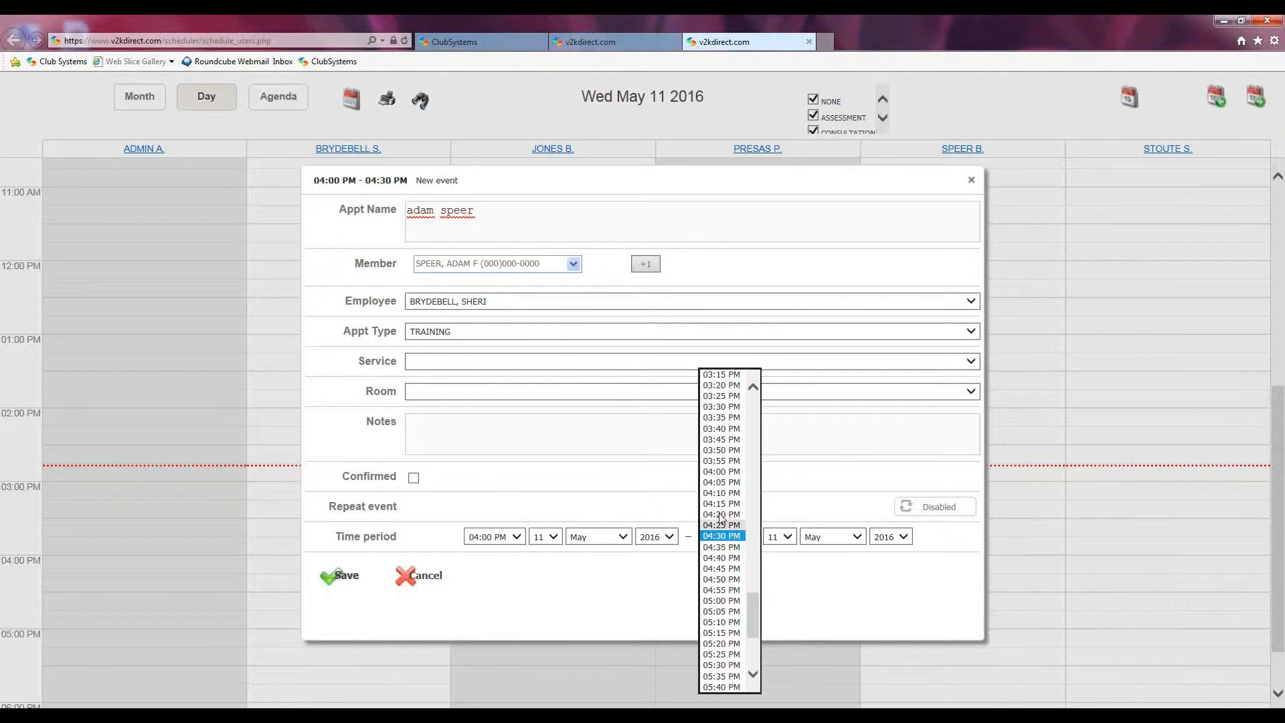
{"action": "left_click", "coordinate": [720, 601]}
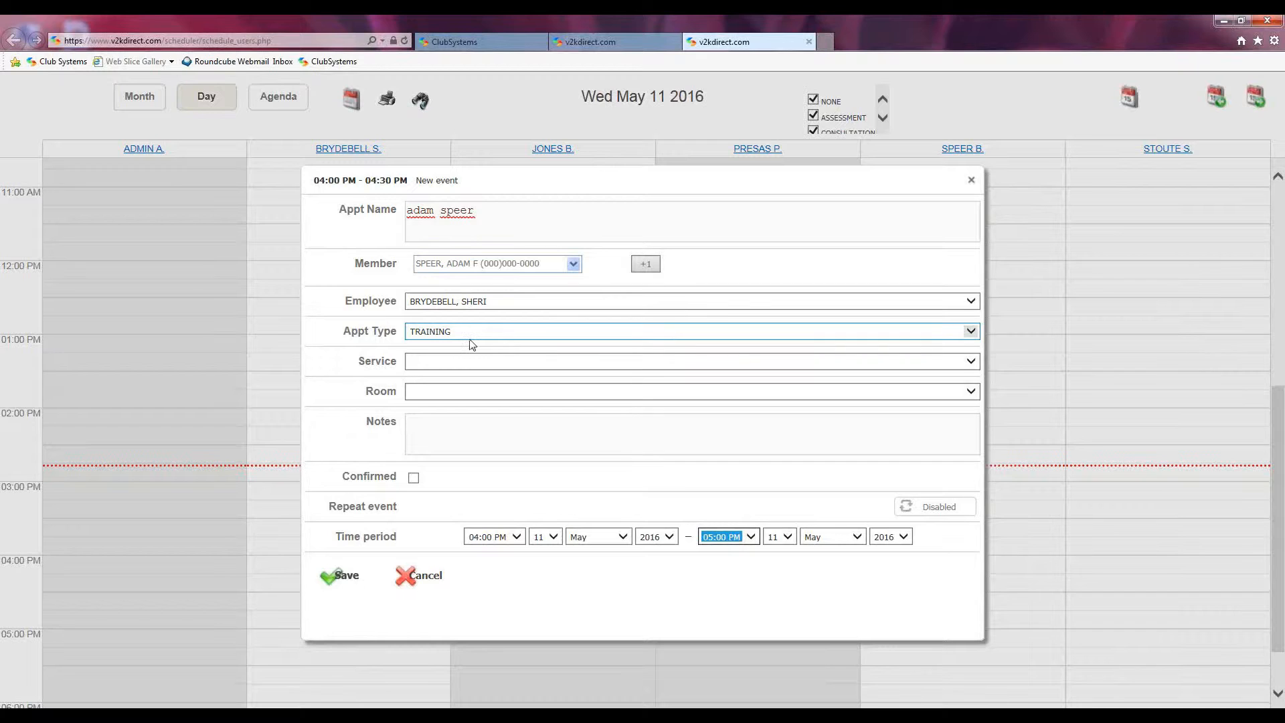
{"action": "left_click", "coordinate": [330, 578]}
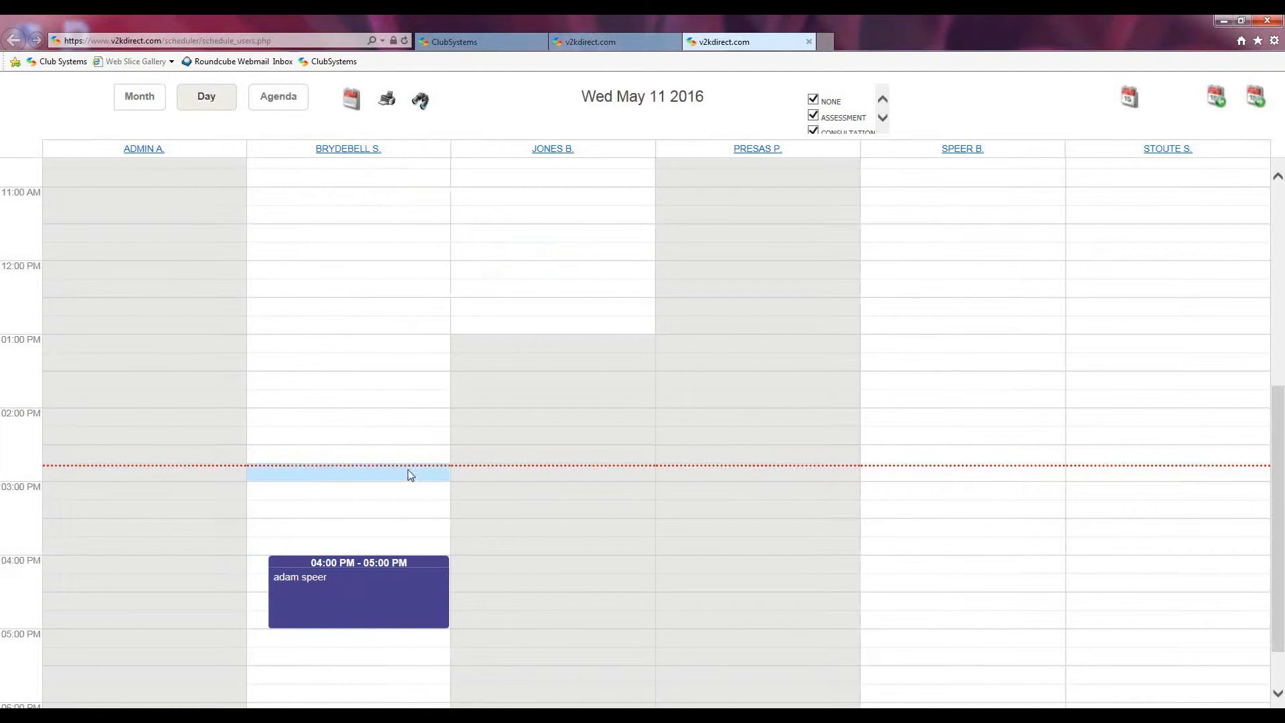
{"action": "scroll", "coordinate": [542, 477], "scroll_direction": "down", "scroll_amount": 2}
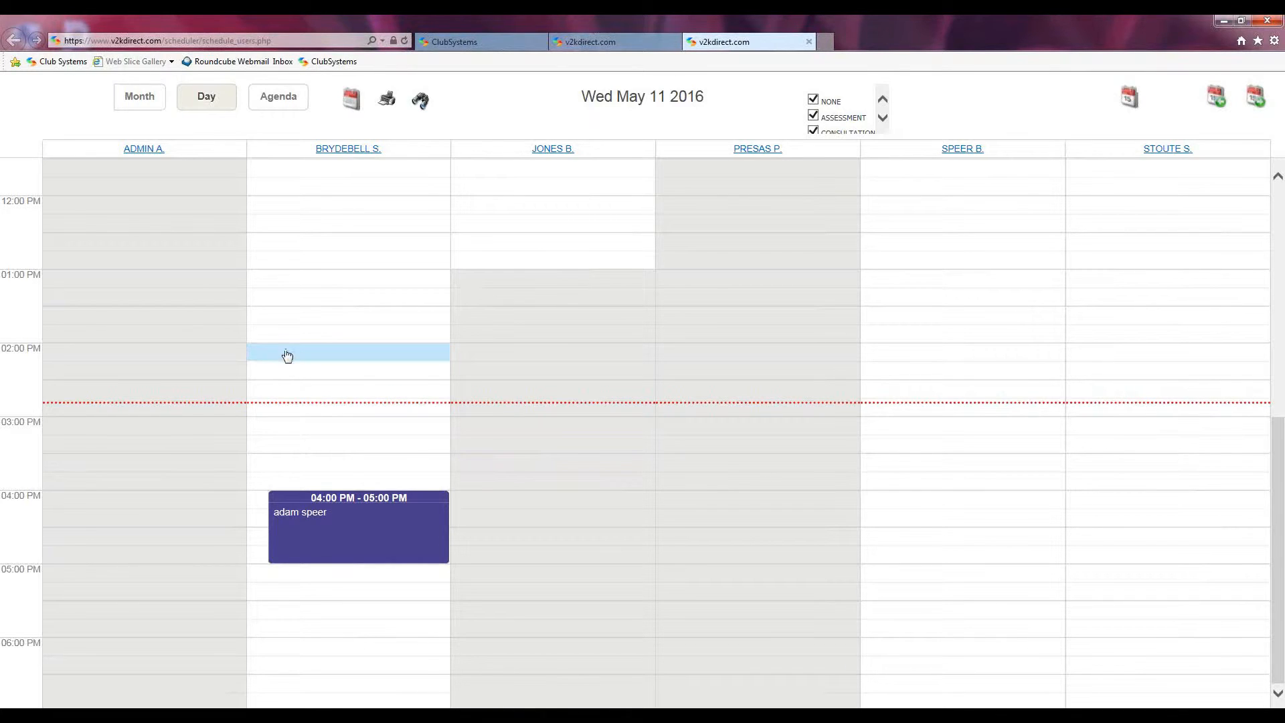
{"action": "mouse_move", "coordinate": [354, 521]}
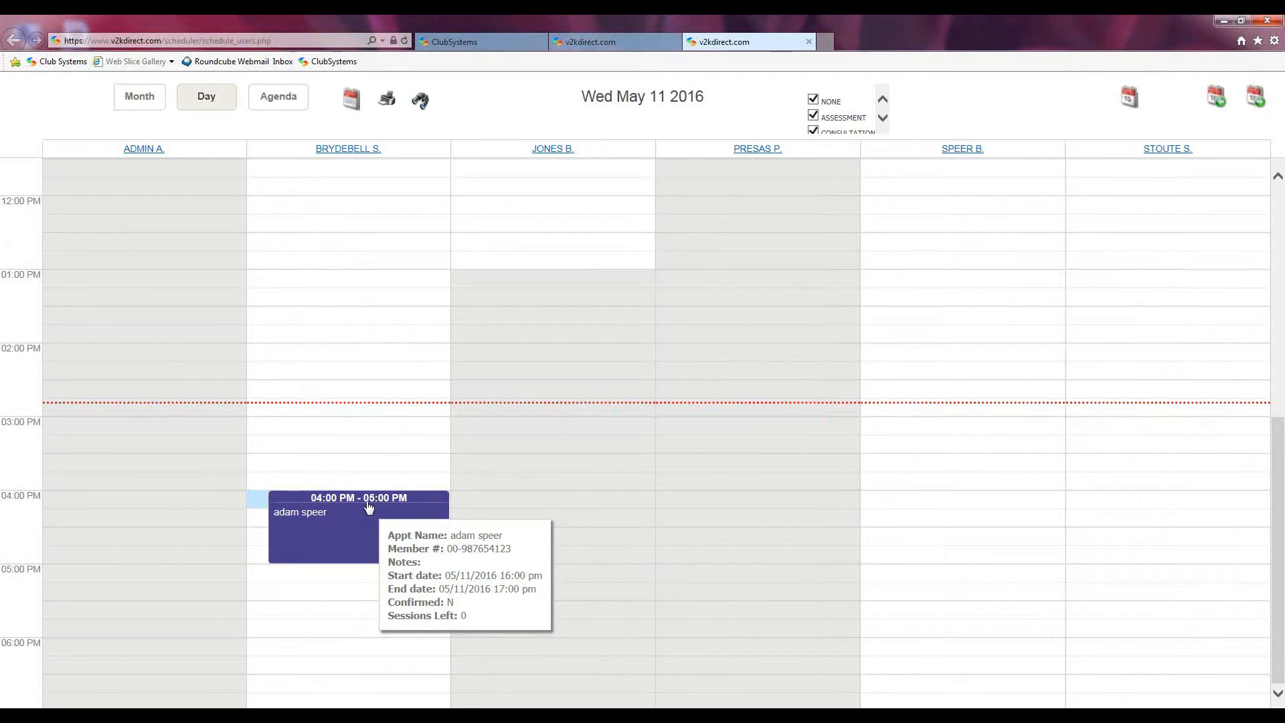
Step: Reopen the 04:00–05:00 PM TRAINING appointment from the day schedule for editing
{"action": "double_click", "coordinate": [372, 537]}
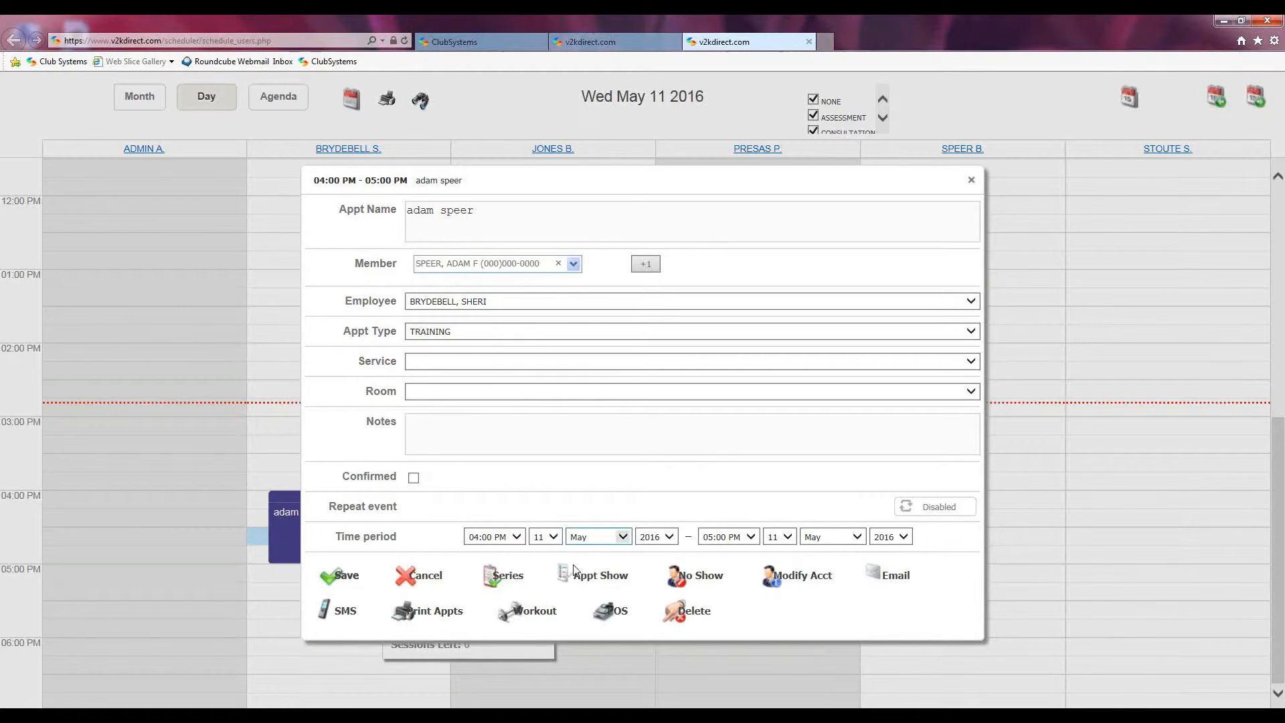
Step: Mark the appointment as a no-show and close the blank window that appears
{"action": "left_click", "coordinate": [678, 580]}
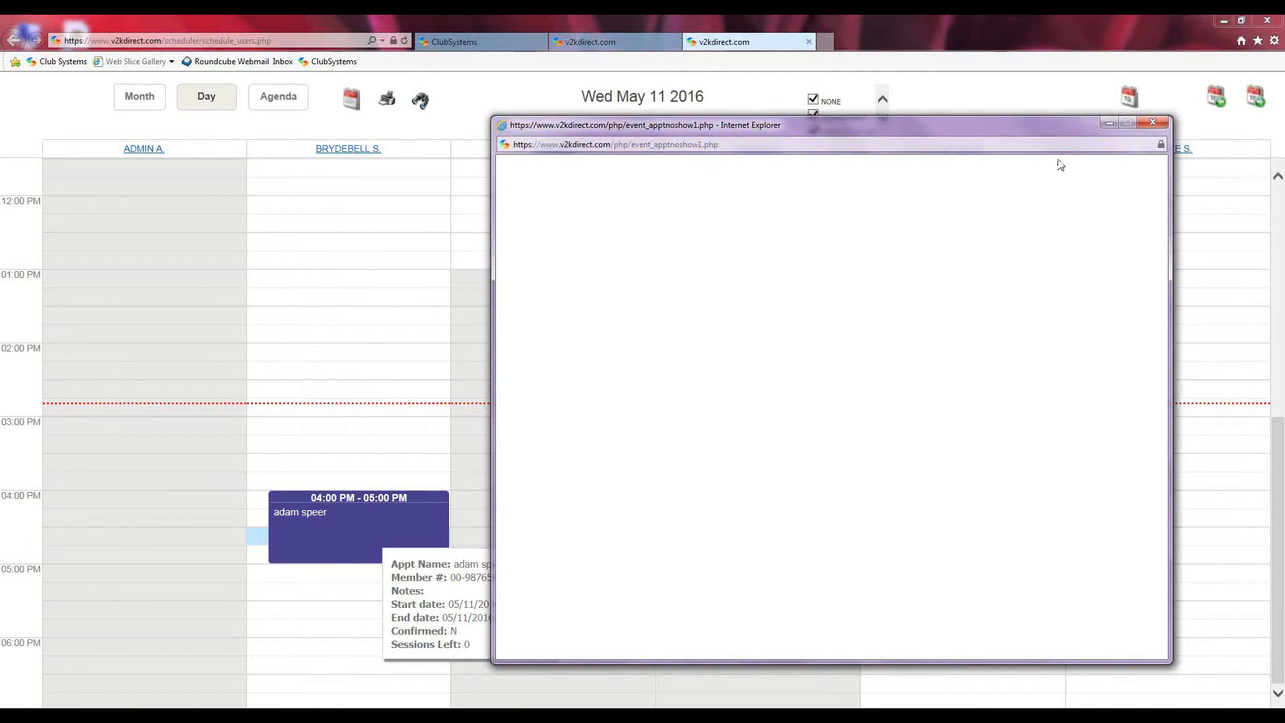
{"action": "left_click", "coordinate": [1154, 123]}
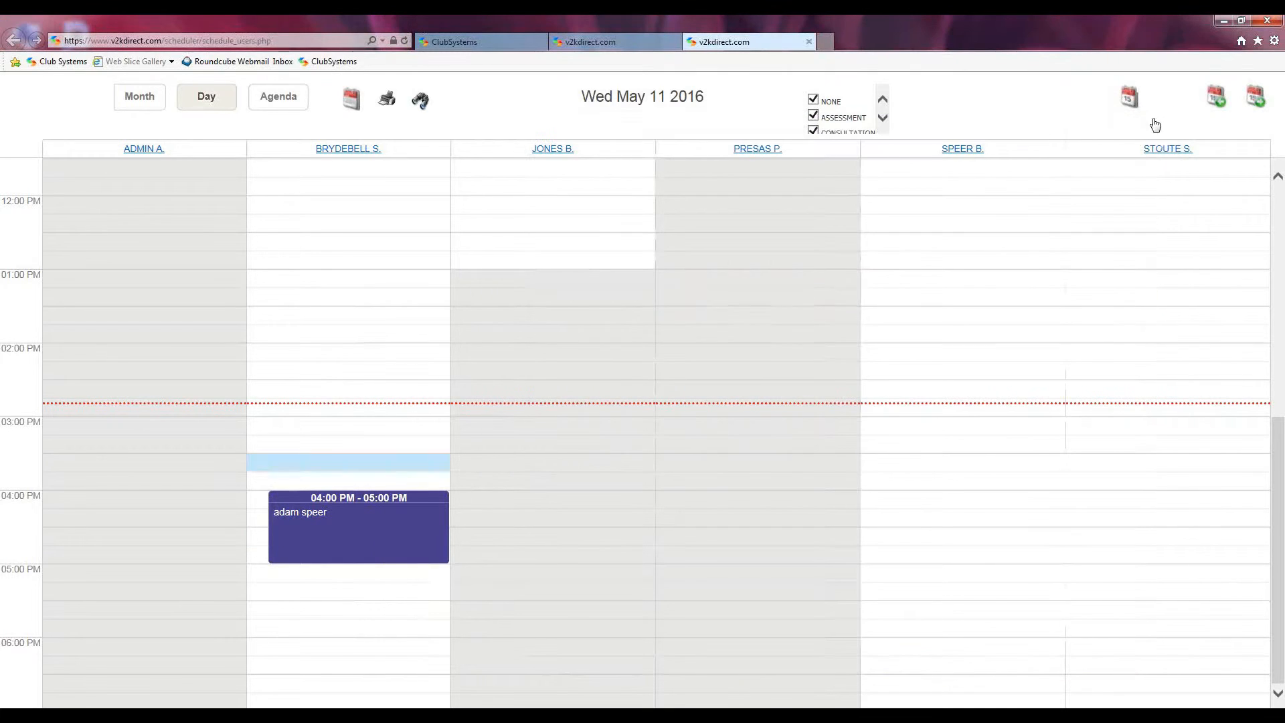
{"action": "double_click", "coordinate": [379, 530]}
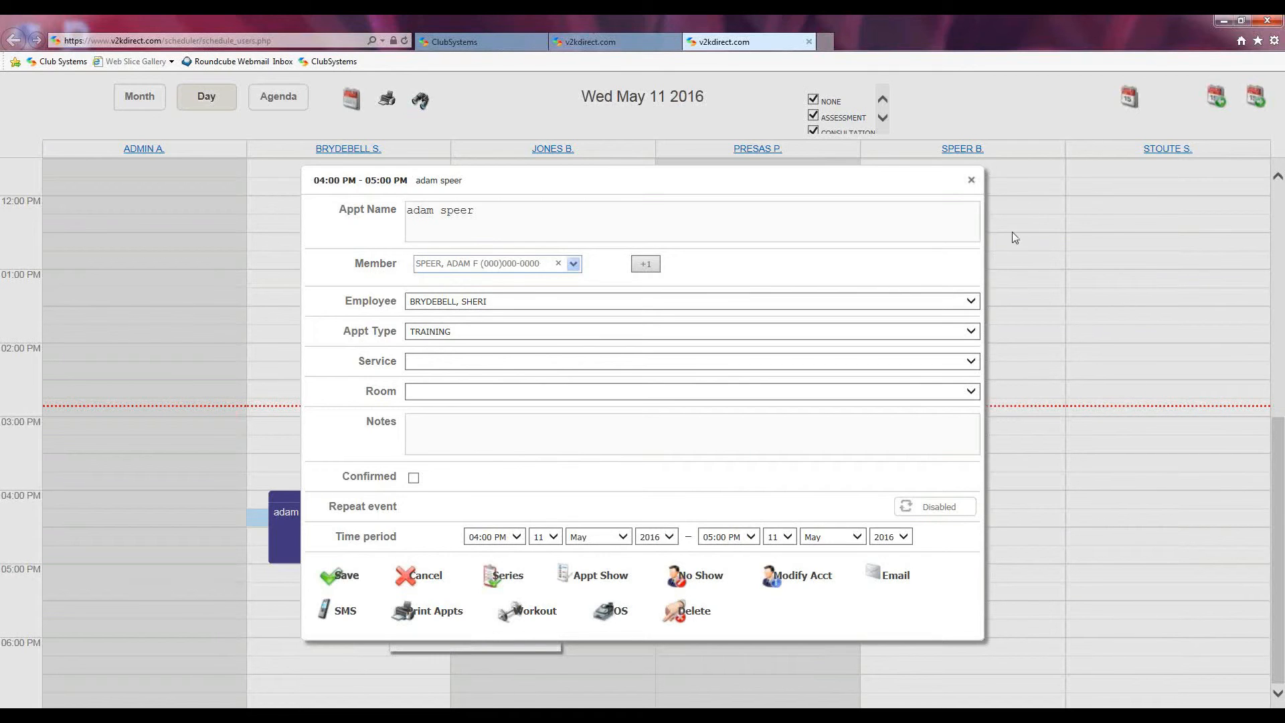
{"action": "left_click", "coordinate": [971, 182]}
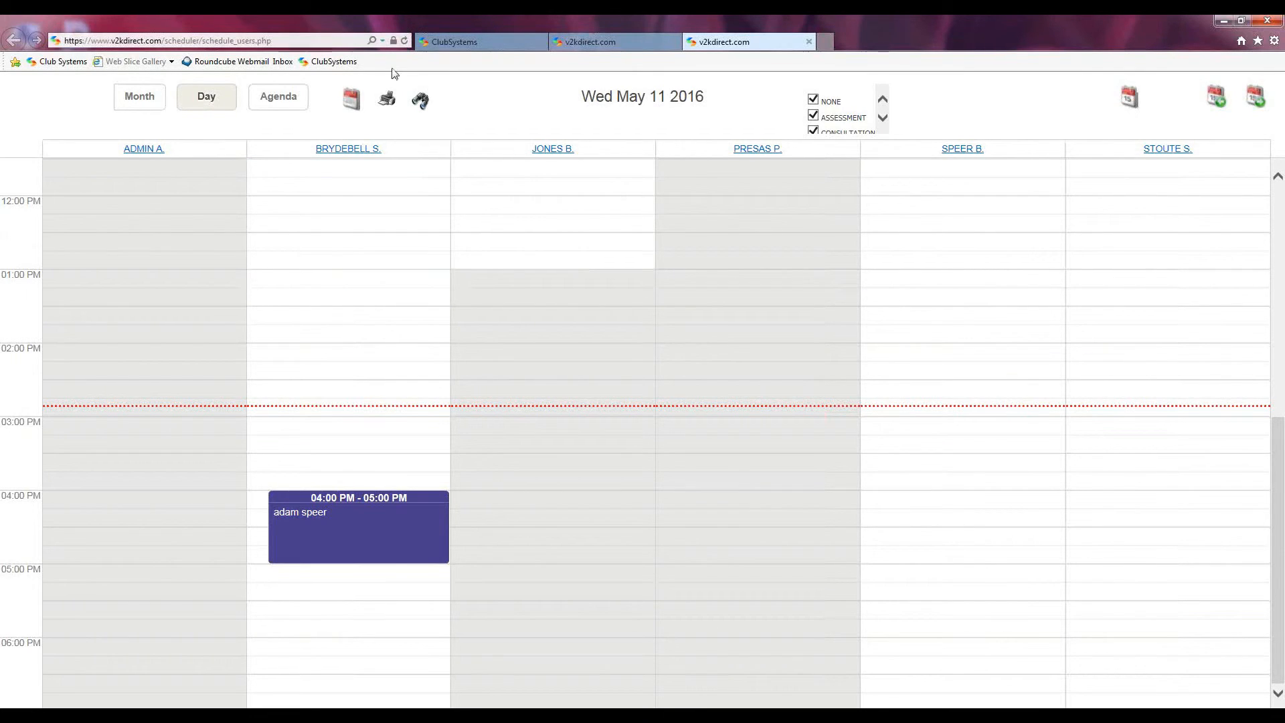
Step: Check one employee's weekly schedule, return to User Schedules, then show the May 2016 month view
{"action": "left_click", "coordinate": [339, 149]}
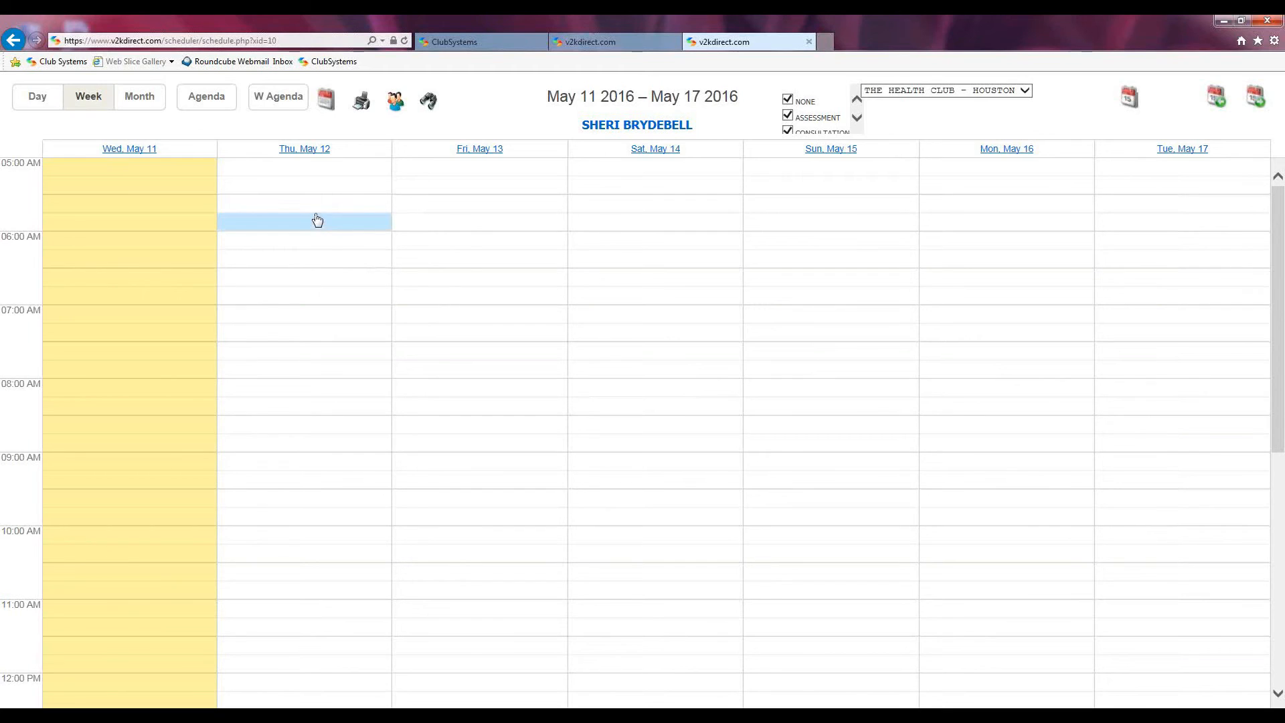
{"action": "left_click", "coordinate": [395, 102]}
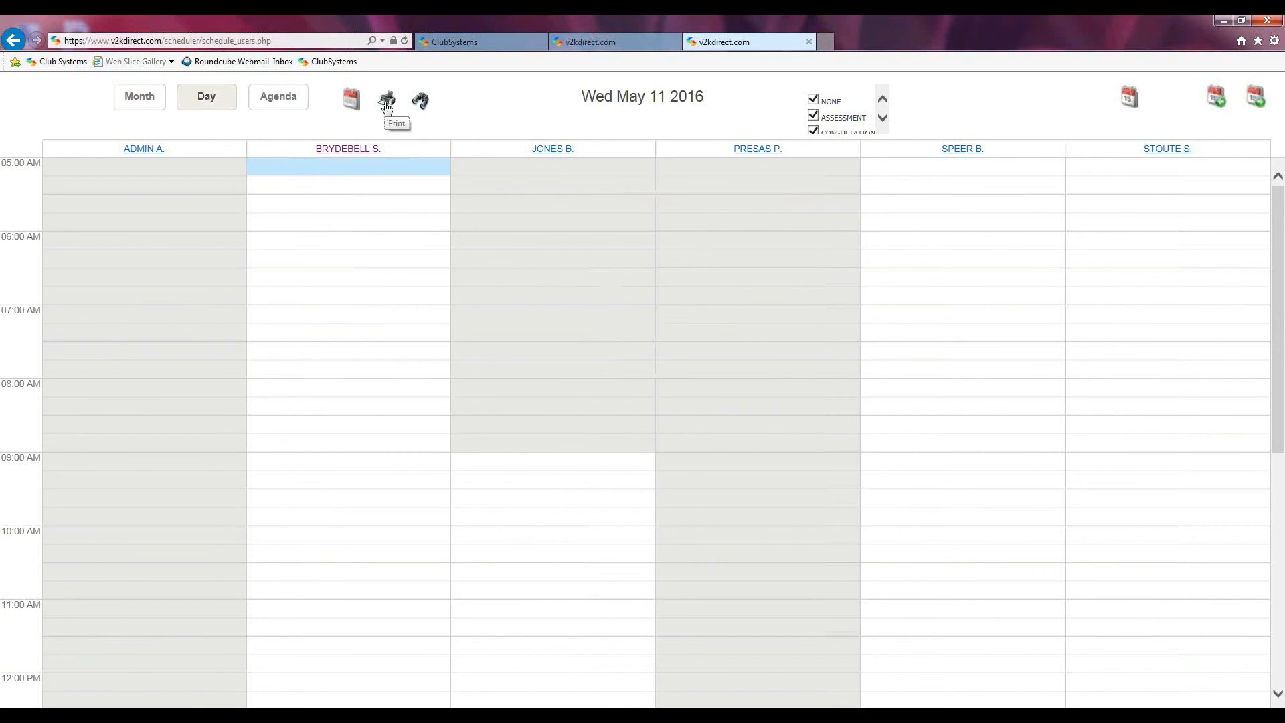
{"action": "left_click", "coordinate": [138, 100]}
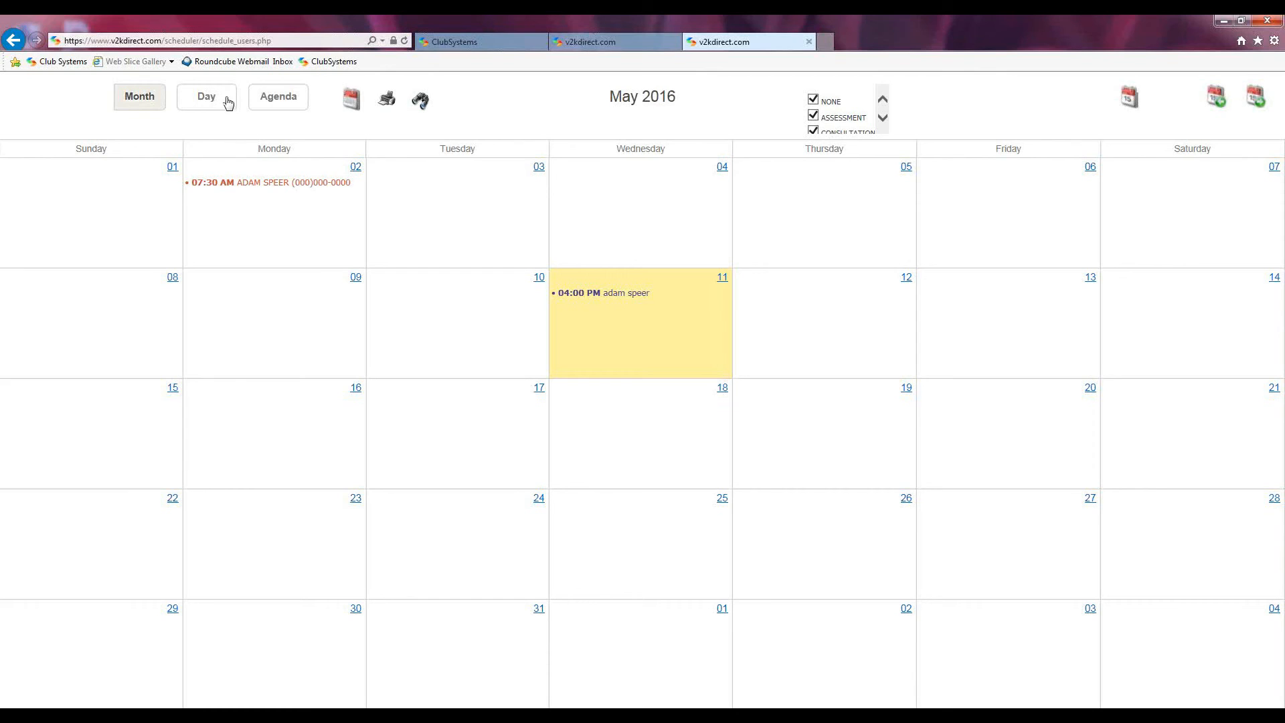
Step: Show the upcoming appointments as an agenda list, then close that extra schedule tab
{"action": "left_click", "coordinate": [275, 102]}
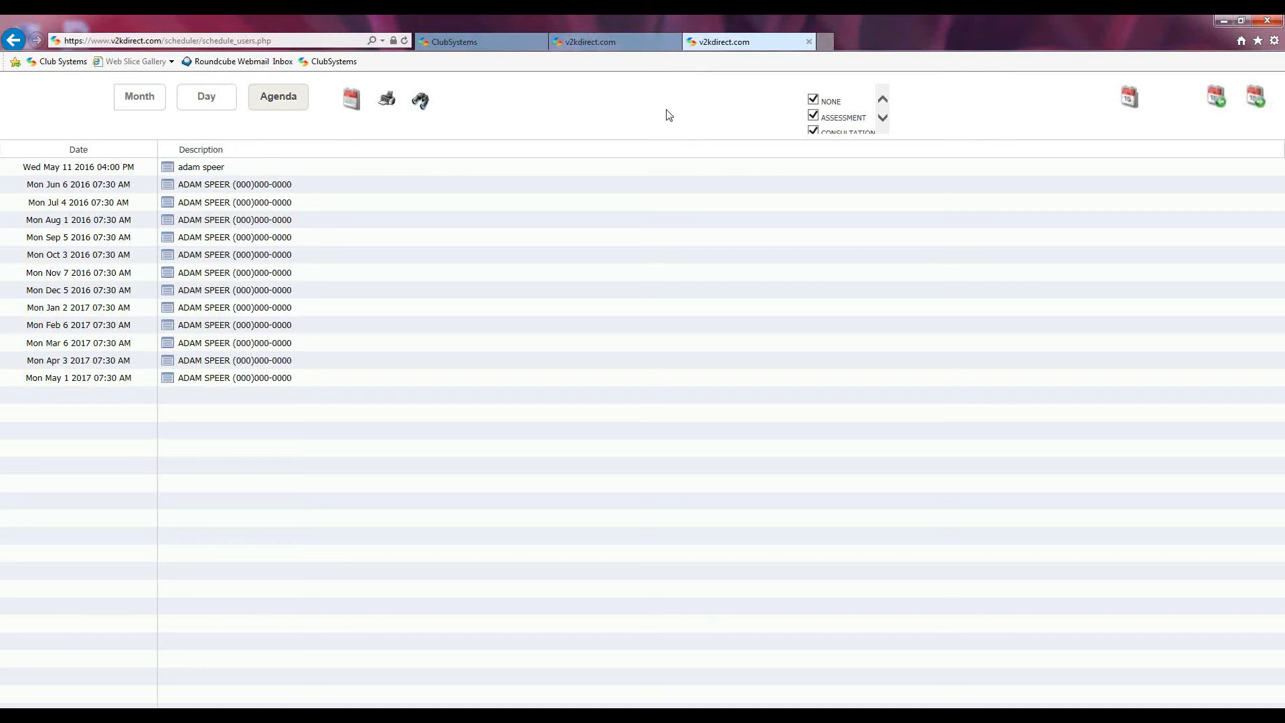
{"action": "left_click", "coordinate": [808, 42]}
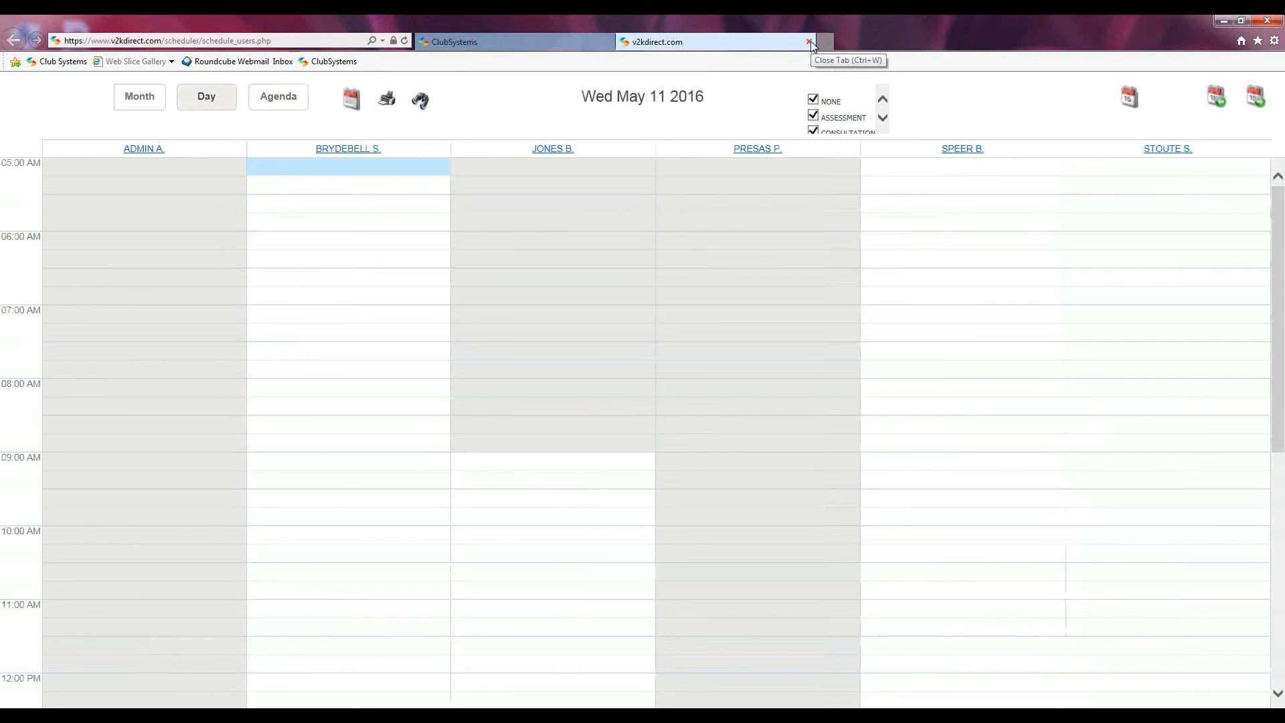
Step: Return to the ClubSystems home tab and launch the Main Reports Wizard from Wizards
{"action": "left_click", "coordinate": [607, 42]}
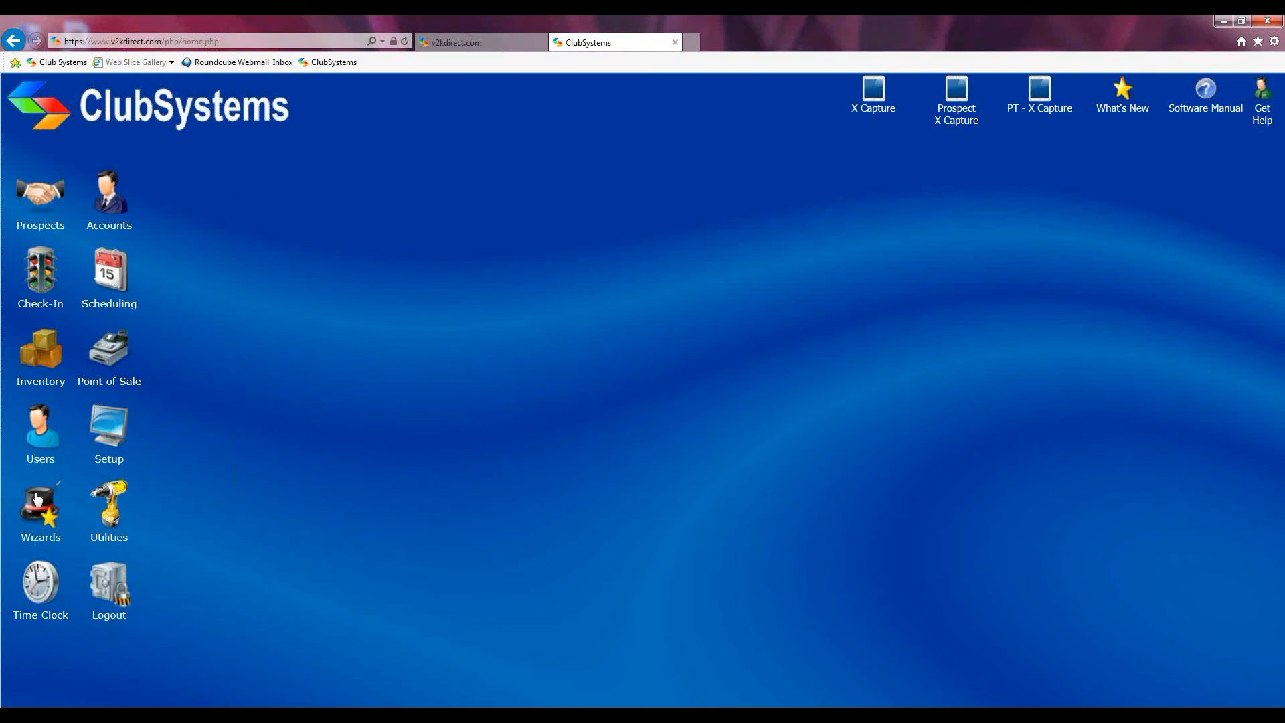
{"action": "left_click", "coordinate": [37, 499]}
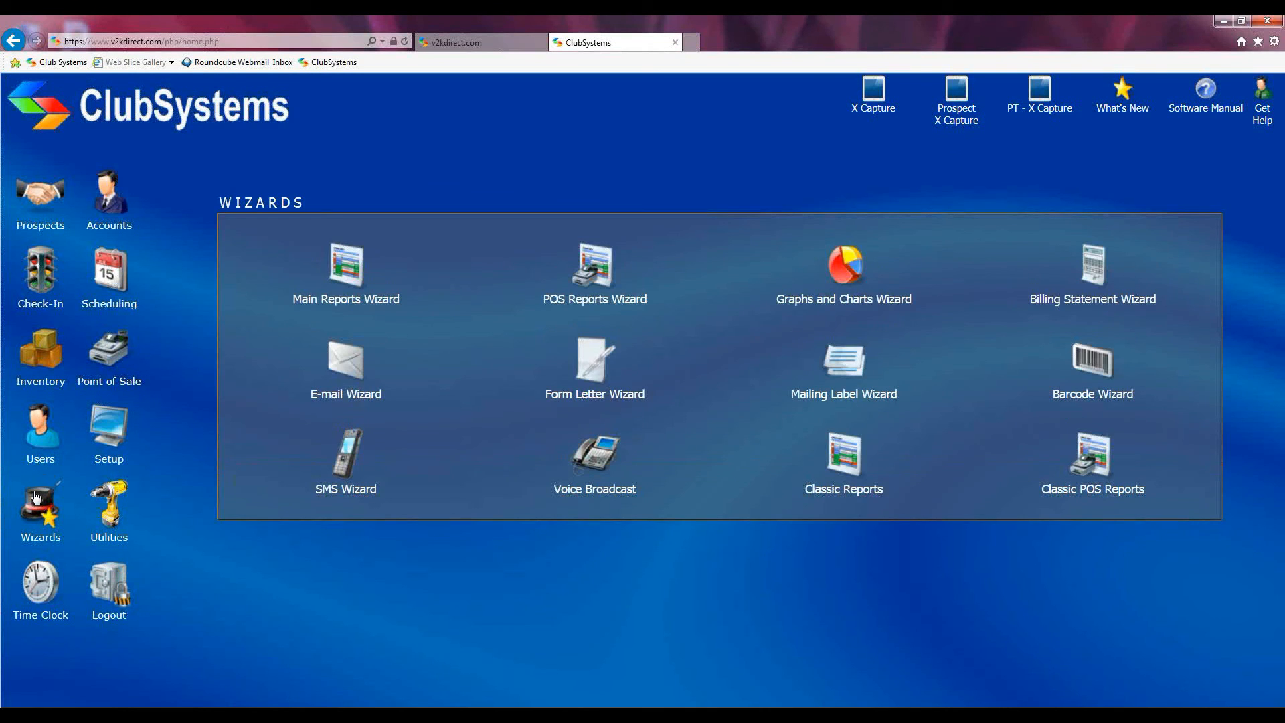
{"action": "left_click", "coordinate": [344, 256]}
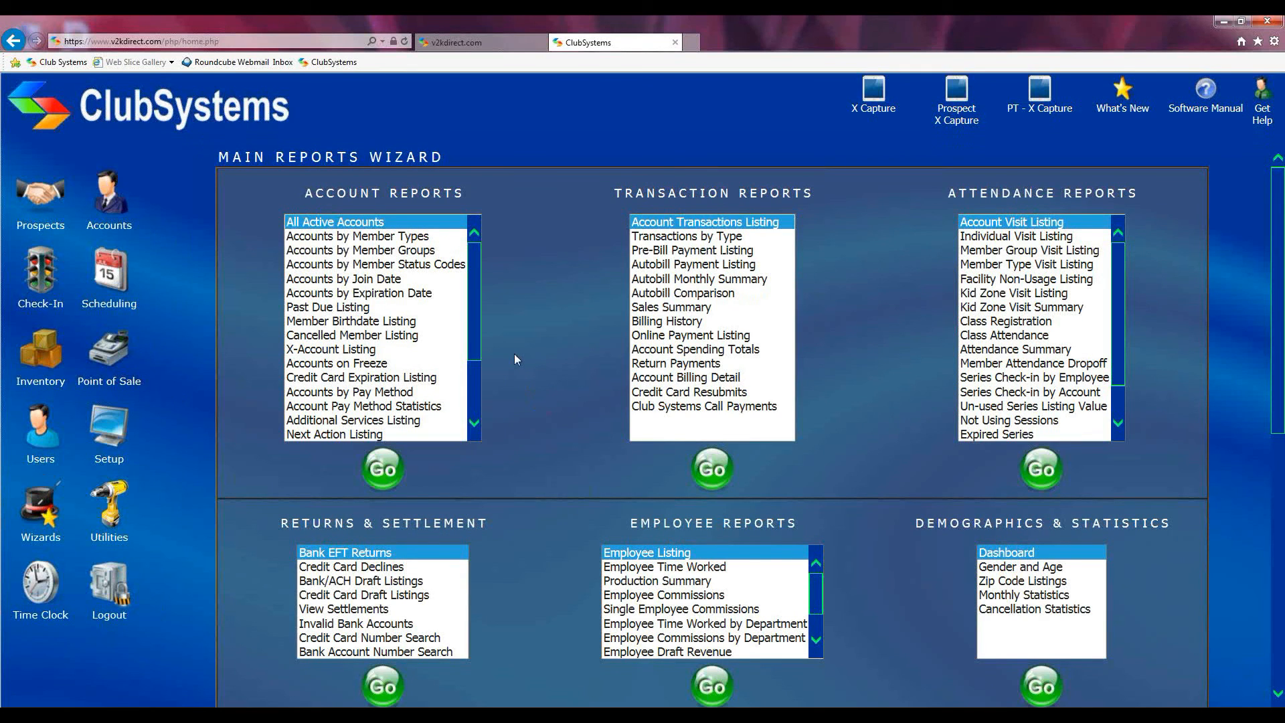
Step: Scroll down to the Appointment Reports section and briefly highlight its heading
{"action": "scroll", "coordinate": [514, 354], "scroll_direction": "down", "scroll_amount": 3}
{"action": "scroll", "coordinate": [514, 360], "scroll_direction": "down", "scroll_amount": 2}
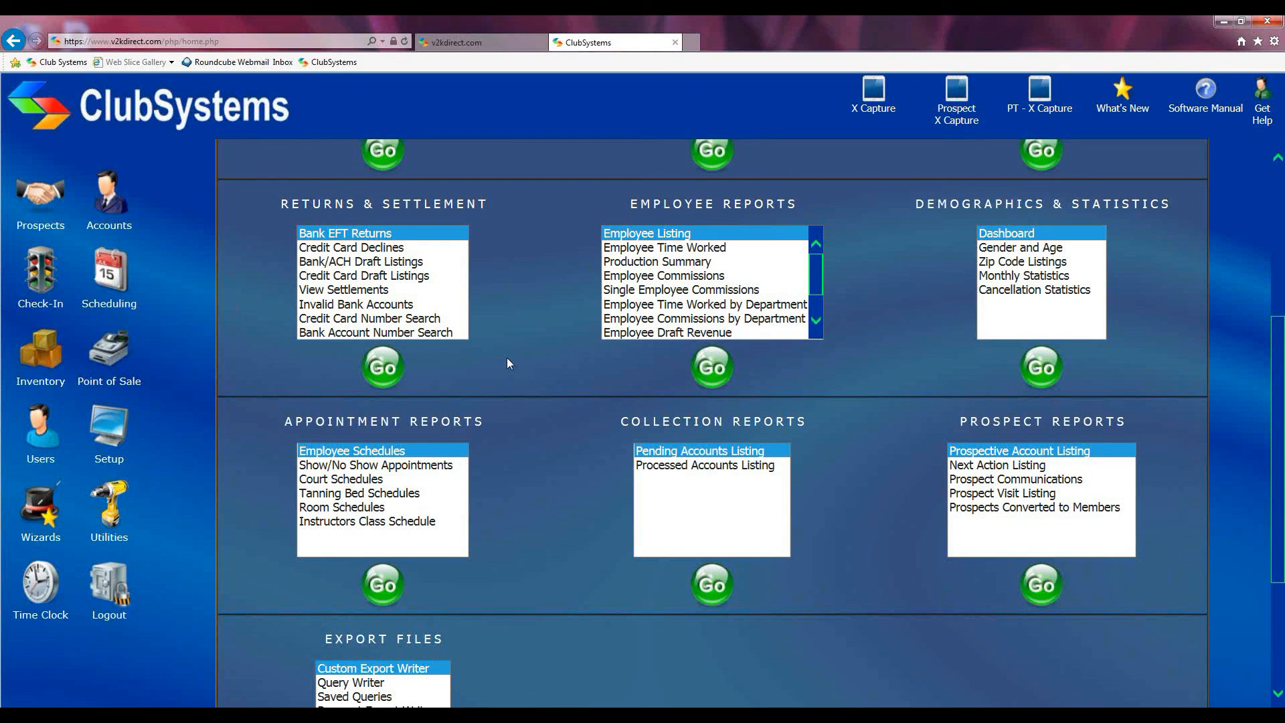
{"action": "scroll", "coordinate": [507, 364], "scroll_direction": "down", "scroll_amount": 3}
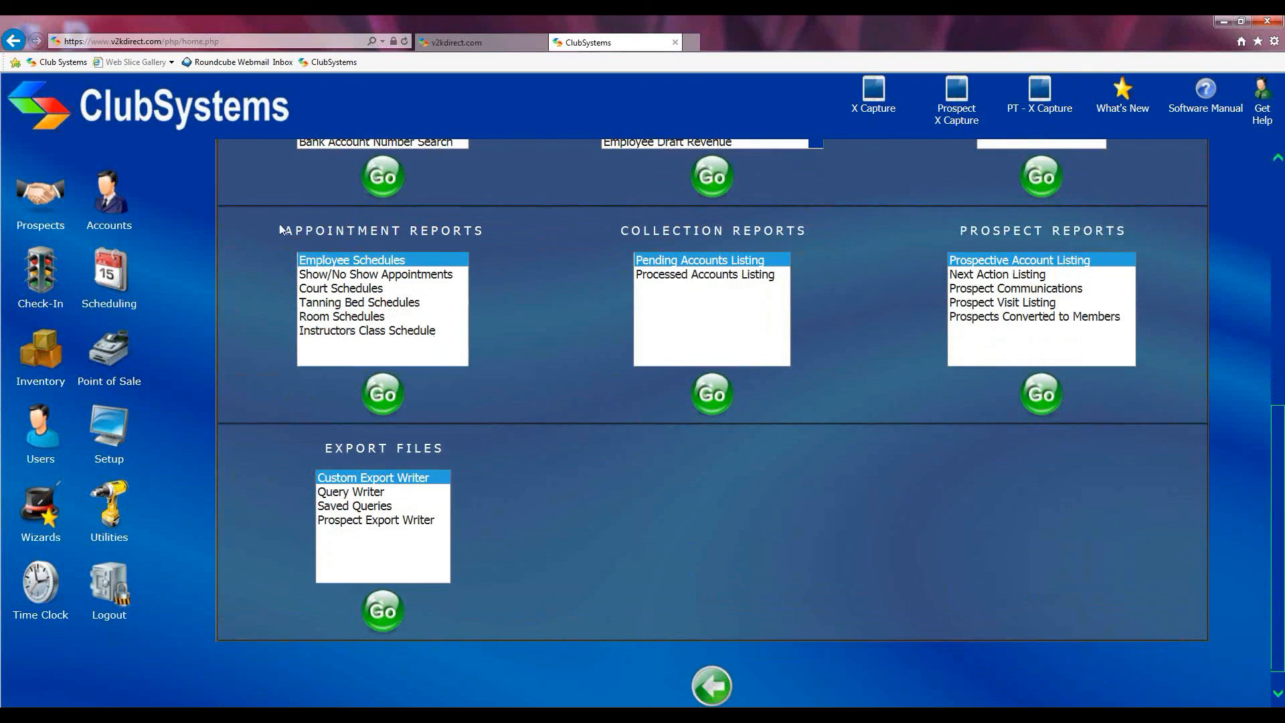
{"action": "left_click_drag", "start_coordinate": [279, 224], "coordinate": [472, 231]}
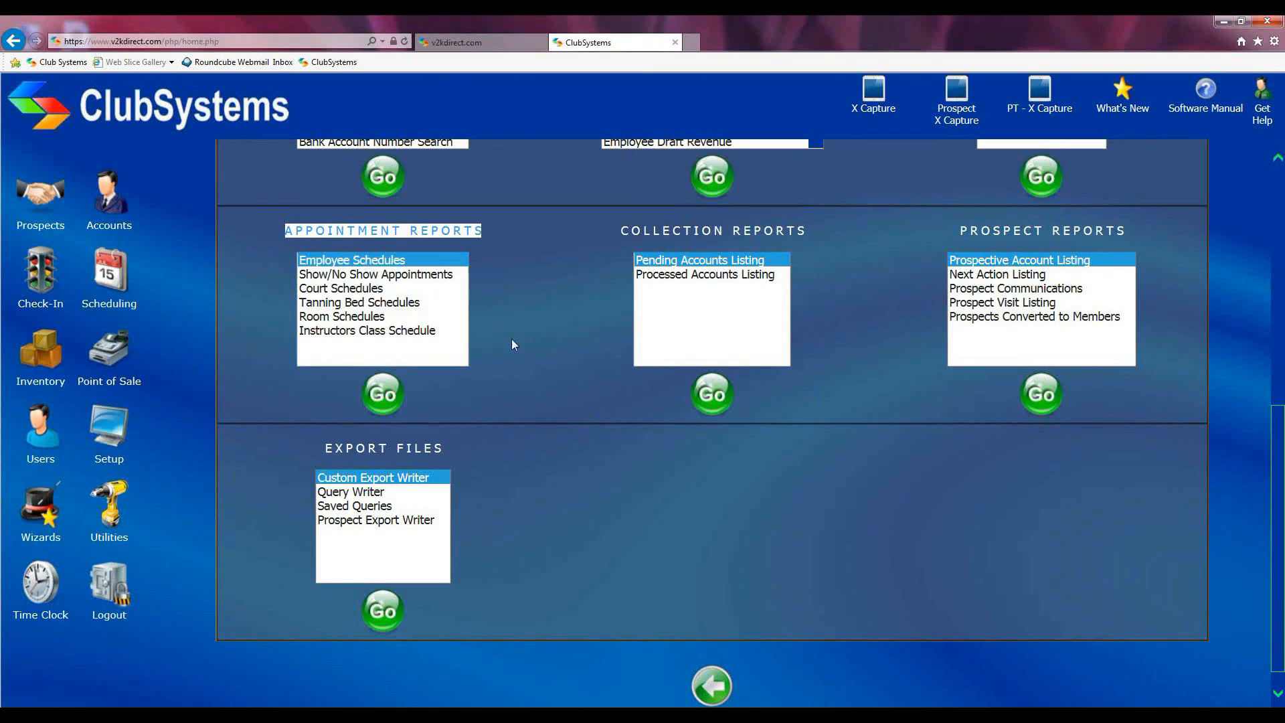
{"action": "left_click", "coordinate": [528, 337]}
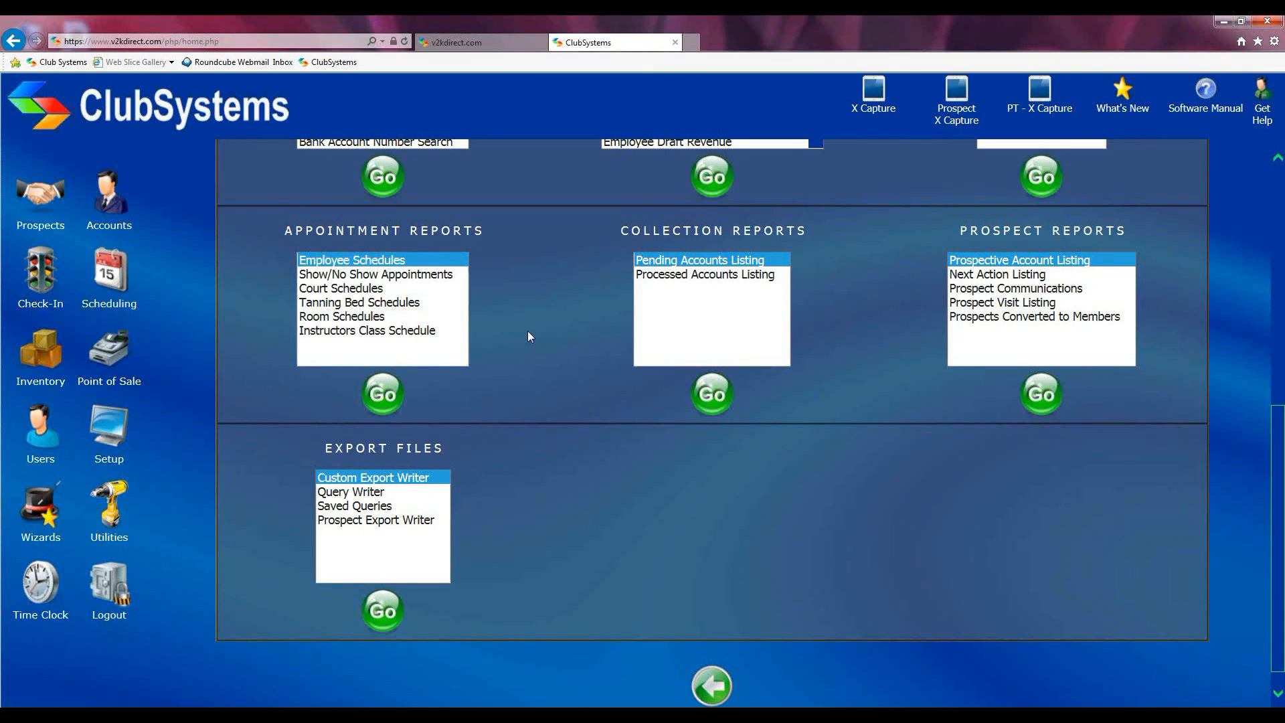